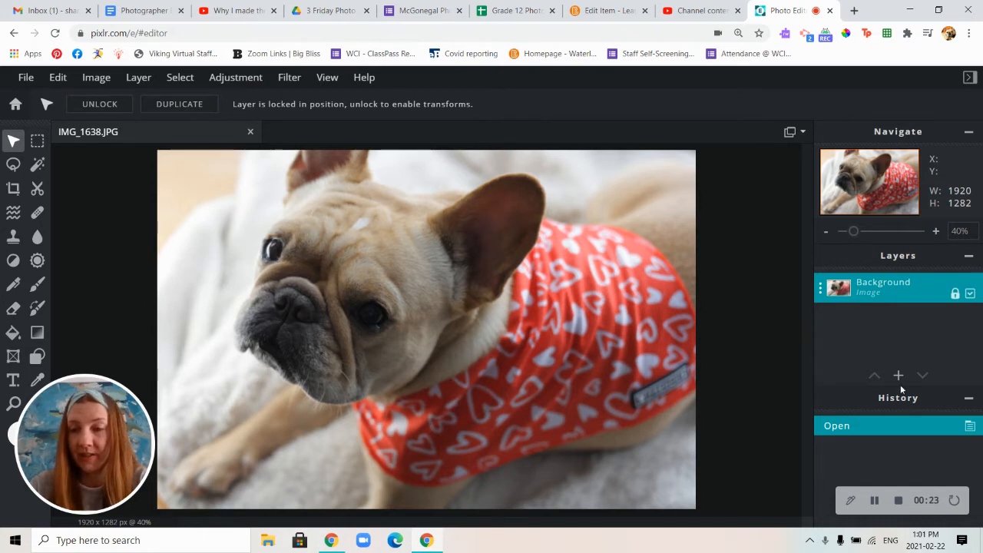
mouse_move(900, 374)
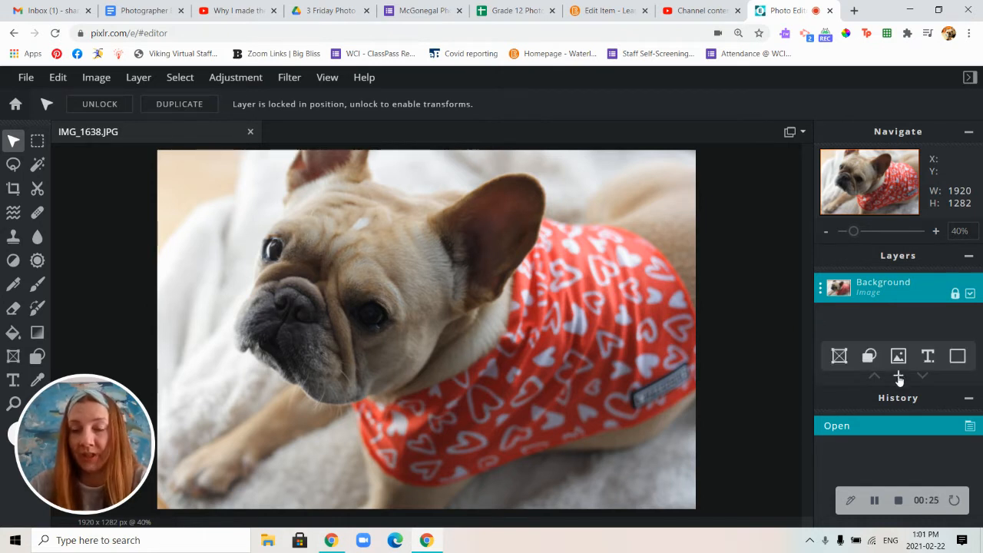
click(899, 377)
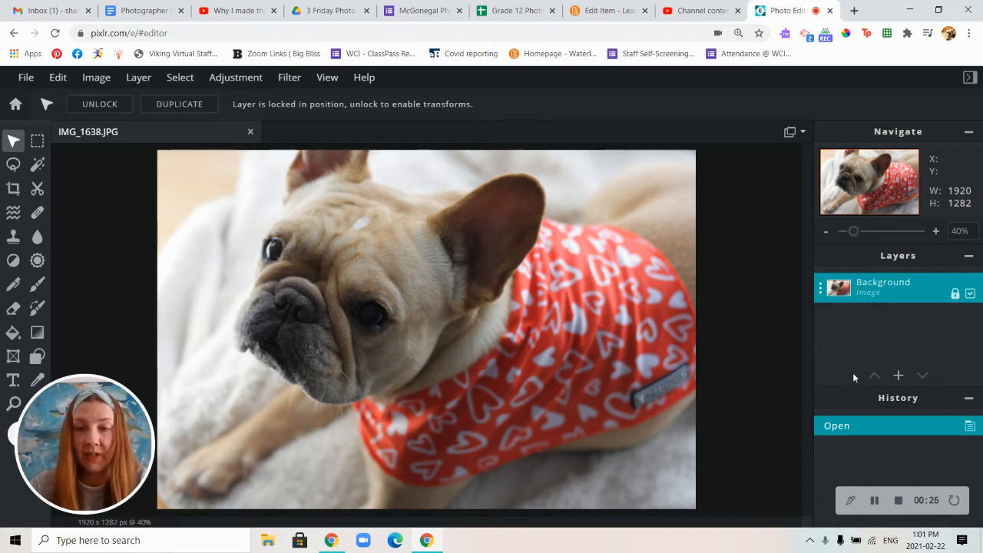
click(899, 377)
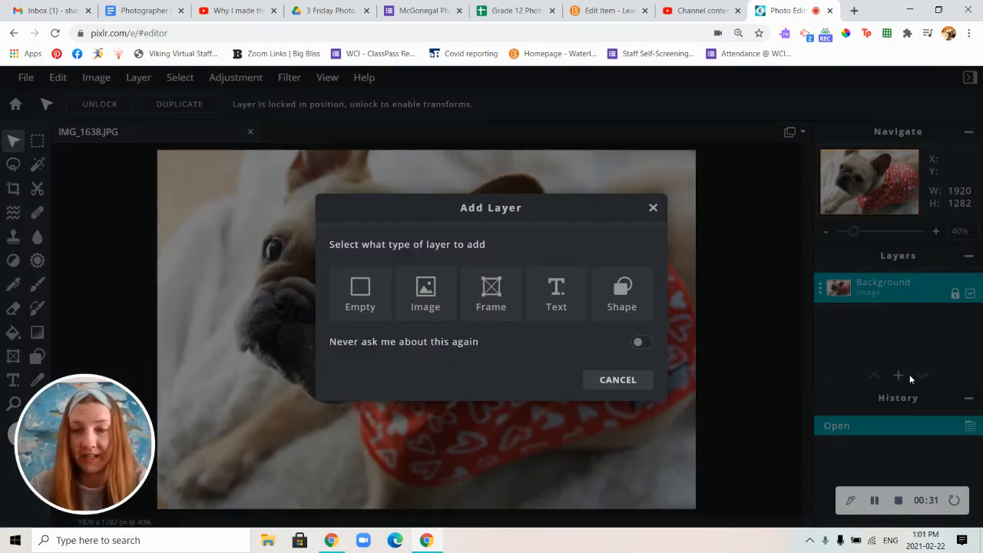
click(624, 380)
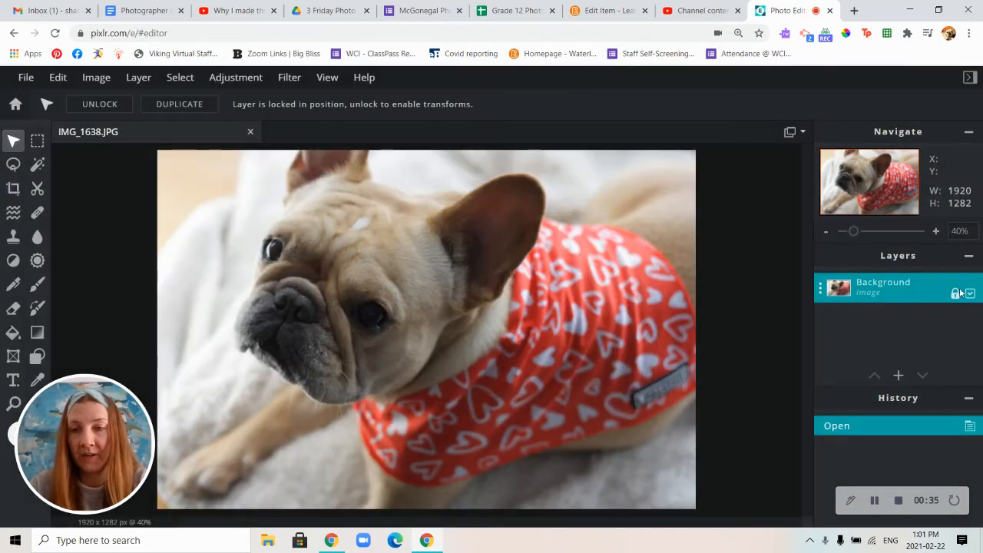
Duplicate the Background layer from its layer settings
click(820, 291)
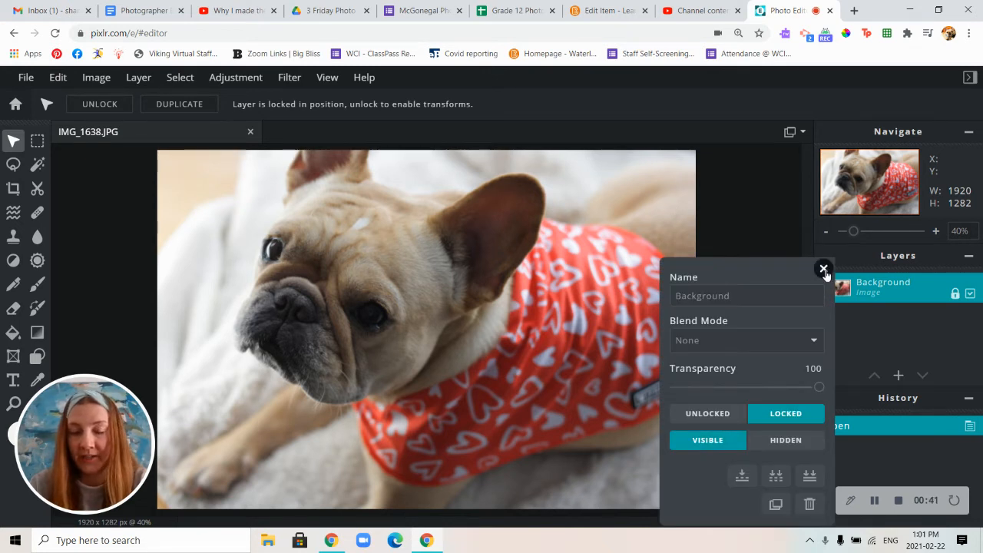
click(823, 270)
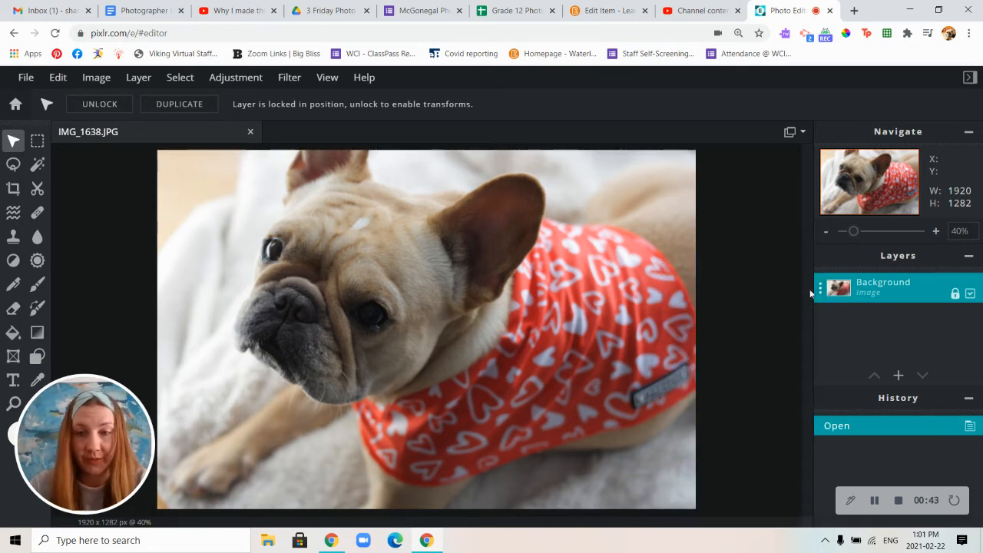
click(820, 292)
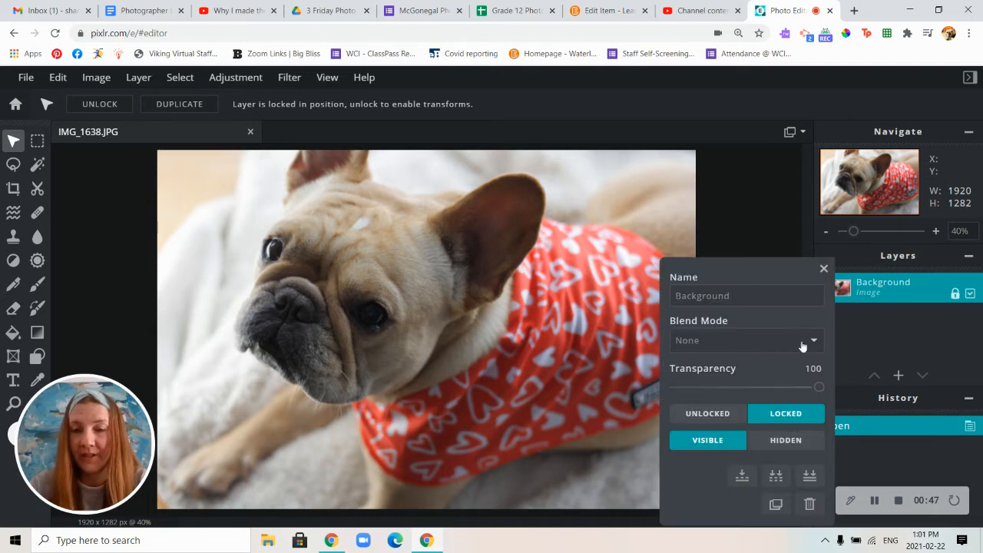
click(774, 504)
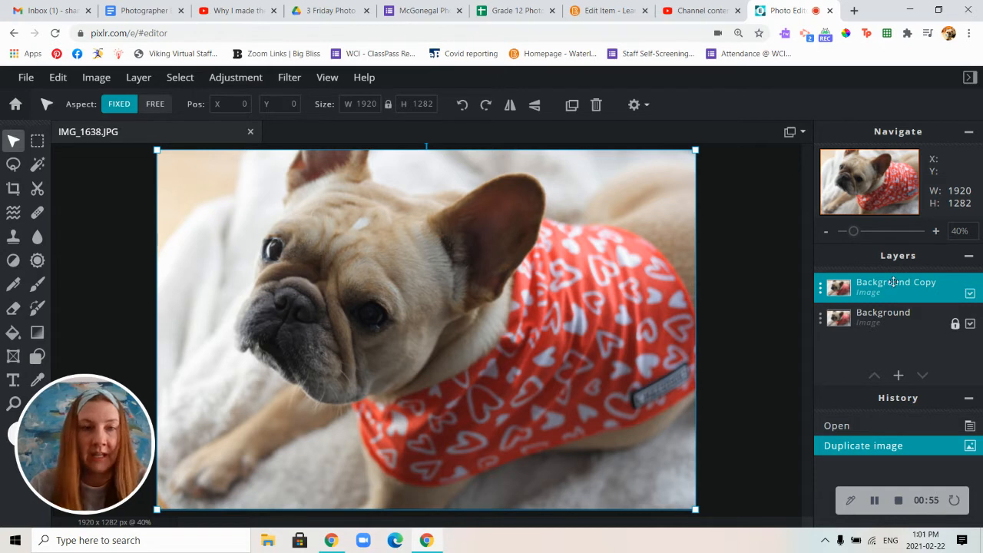
Apply a Brightness & contrast adjustment to the duplicated layer with brightness 11 and contrast 14
click(234, 78)
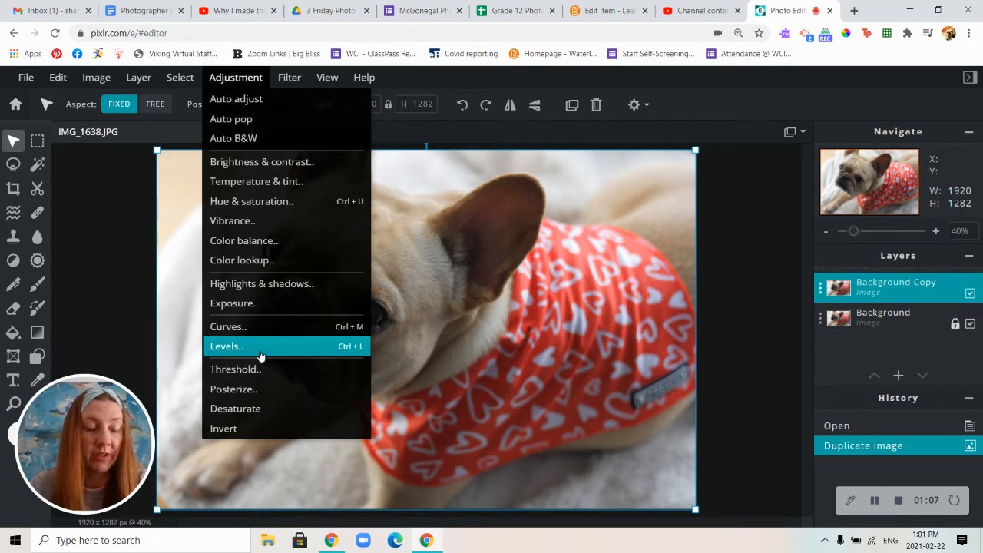
click(251, 164)
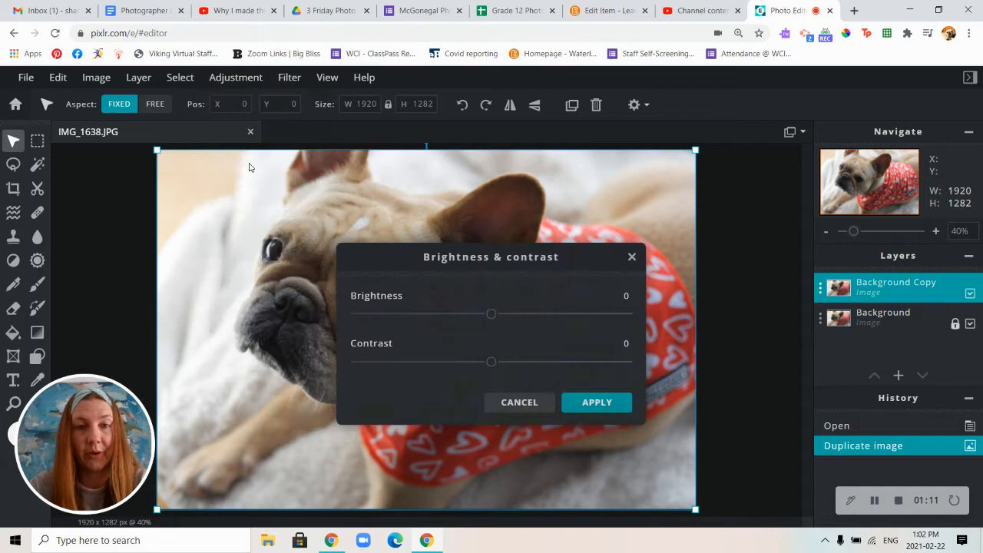
drag(550, 261, 759, 117)
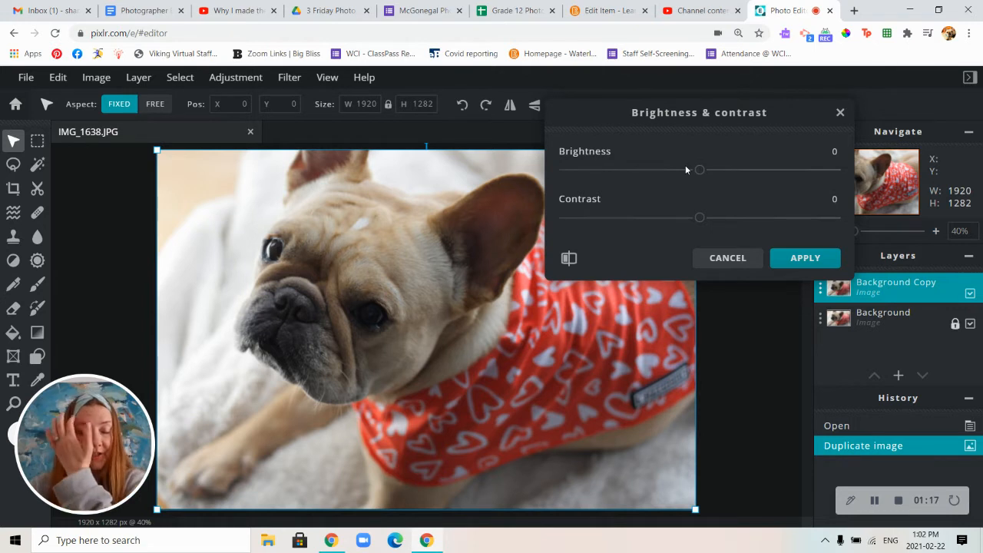
drag(699, 170, 729, 171)
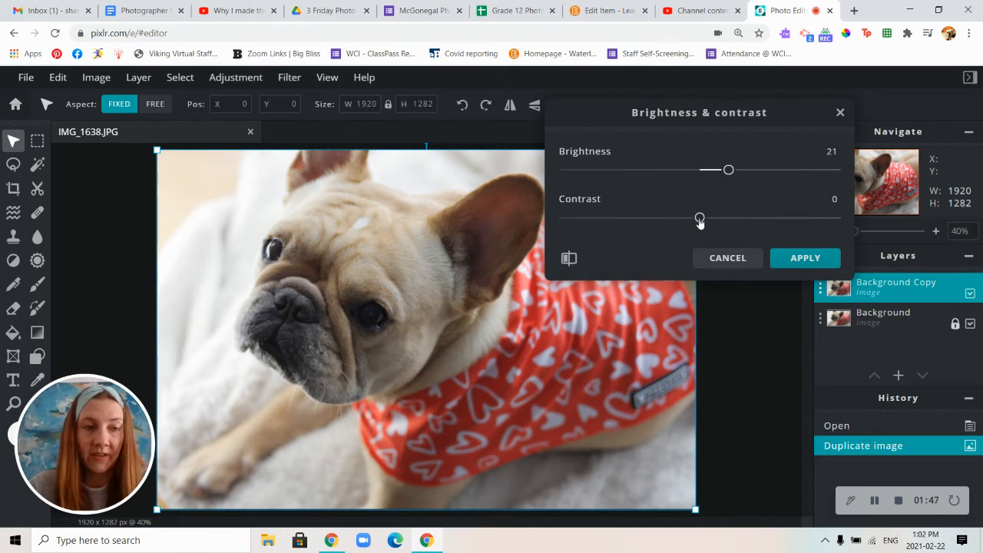
drag(699, 219, 727, 219)
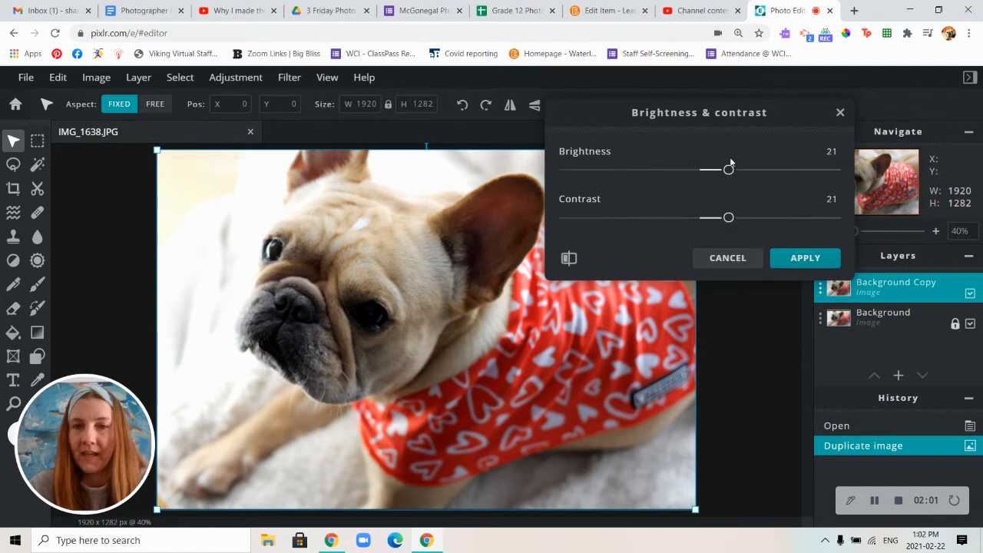
drag(727, 170, 716, 174)
drag(728, 219, 720, 219)
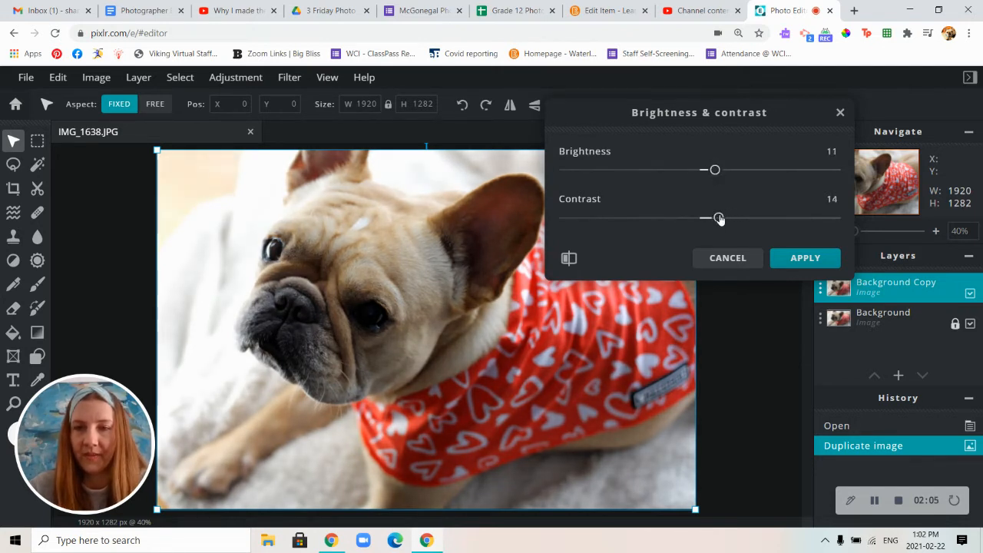
click(807, 261)
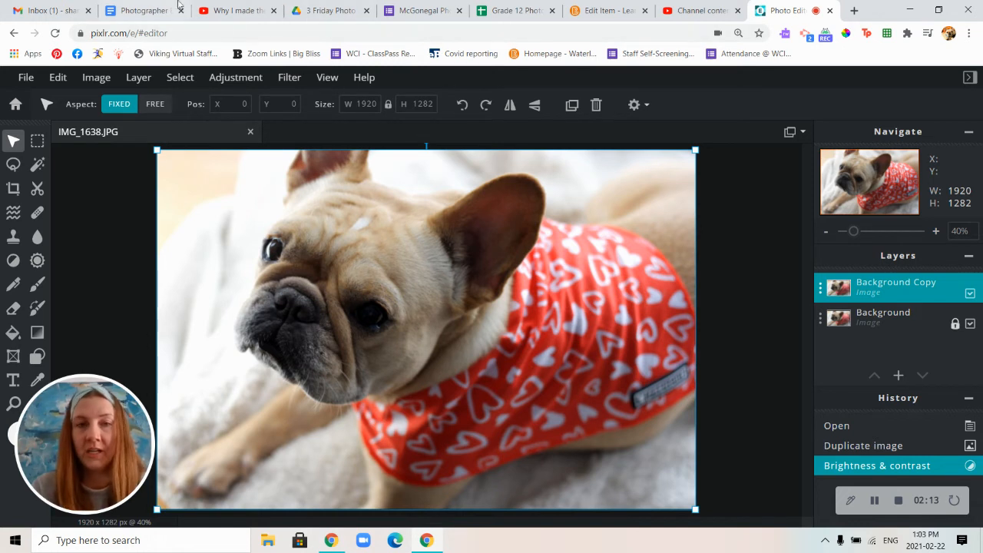
click(234, 78)
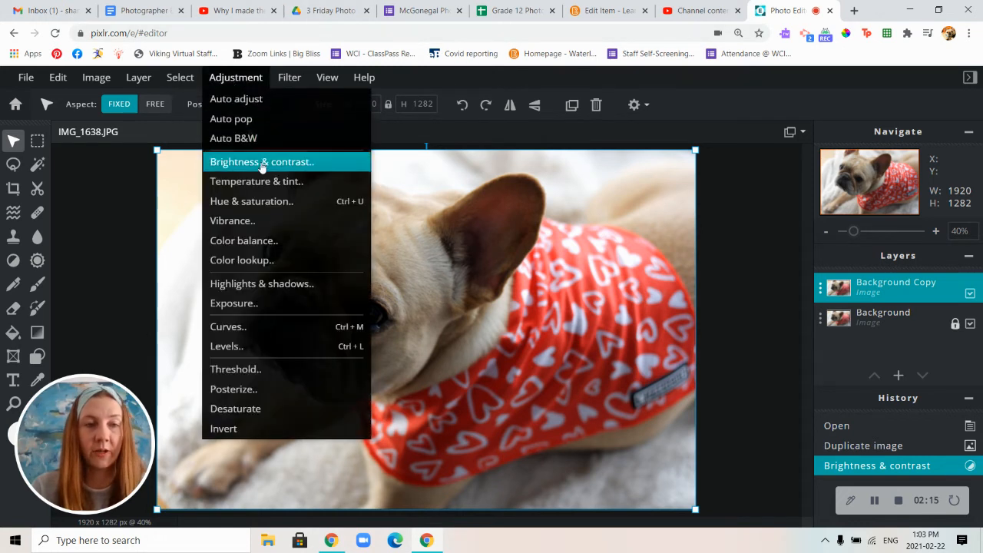
click(230, 80)
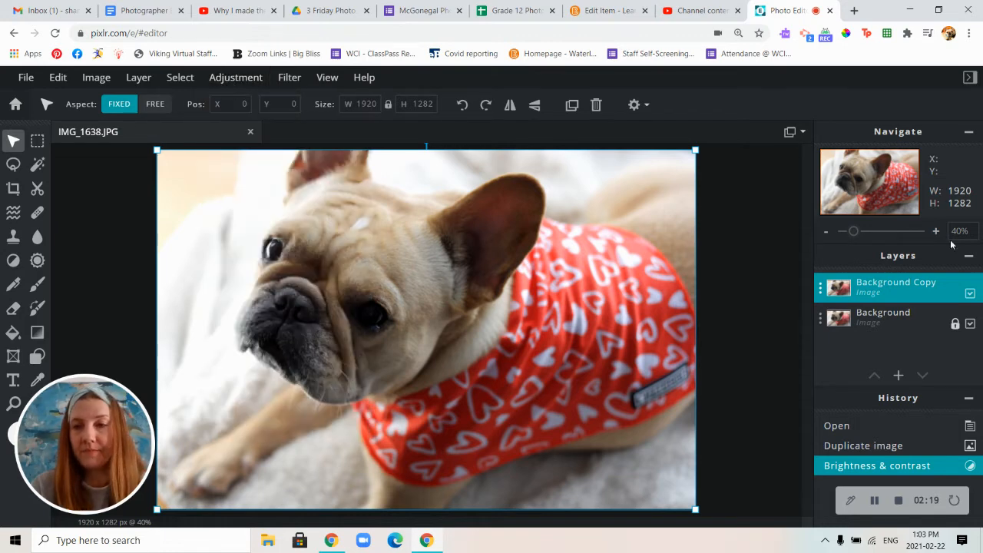
Toggle the adjusted copy's visibility to compare it with the original photo, leaving the copy hidden
click(969, 293)
click(970, 293)
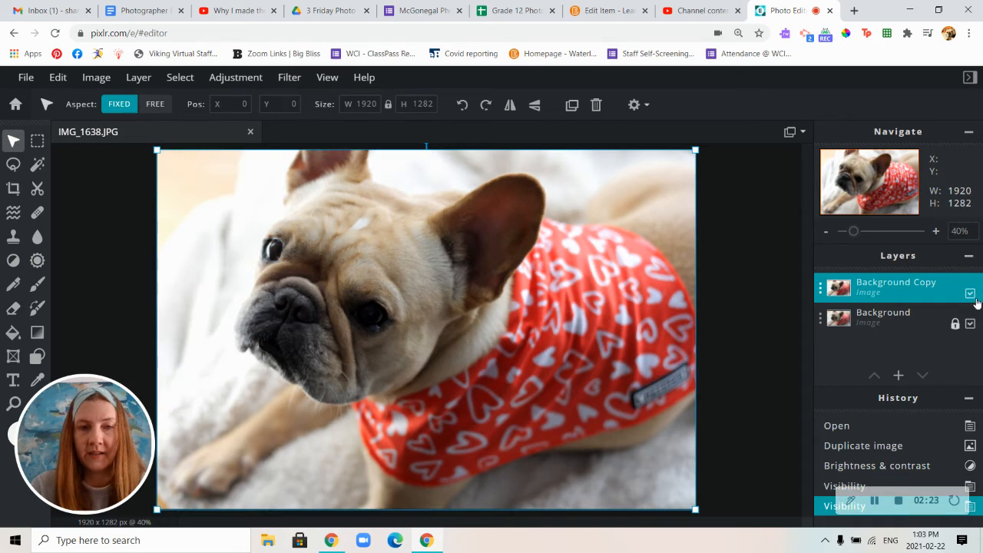
click(971, 294)
click(971, 295)
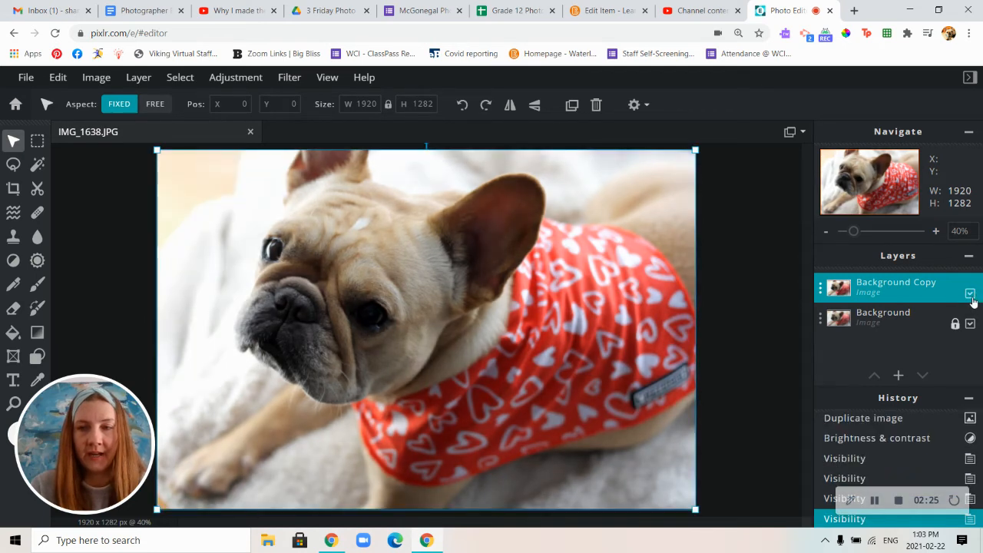
click(971, 296)
Make another duplicate of the original locked Background layer
click(900, 317)
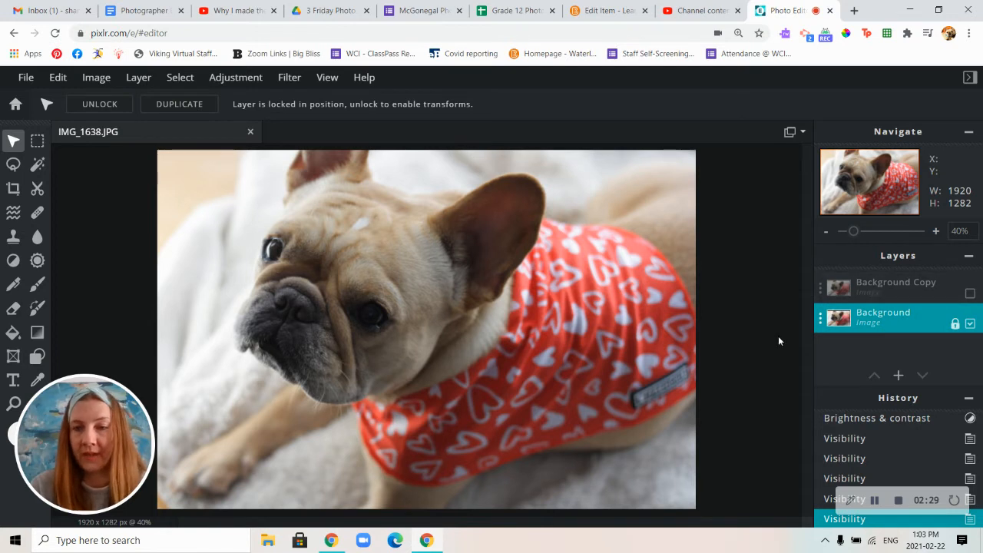
click(823, 322)
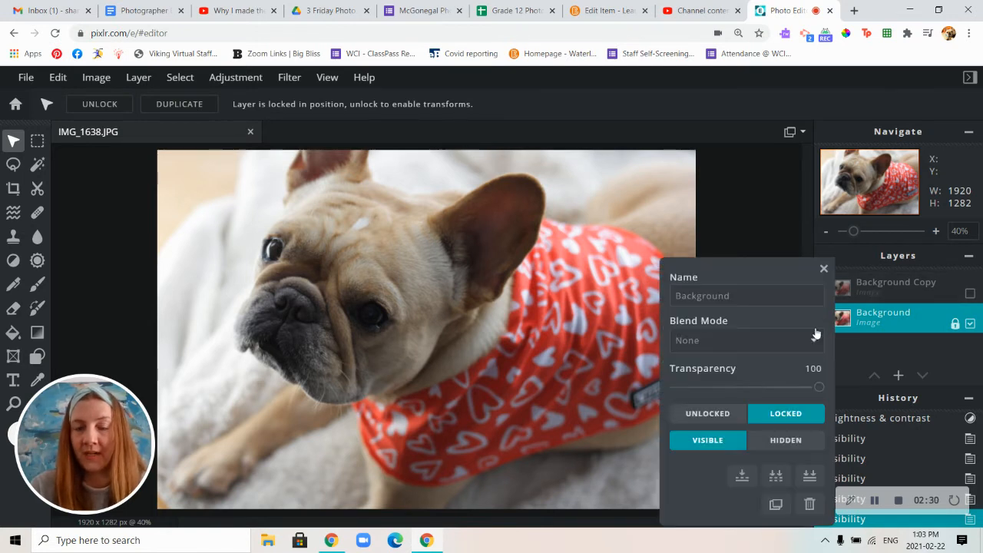
click(774, 506)
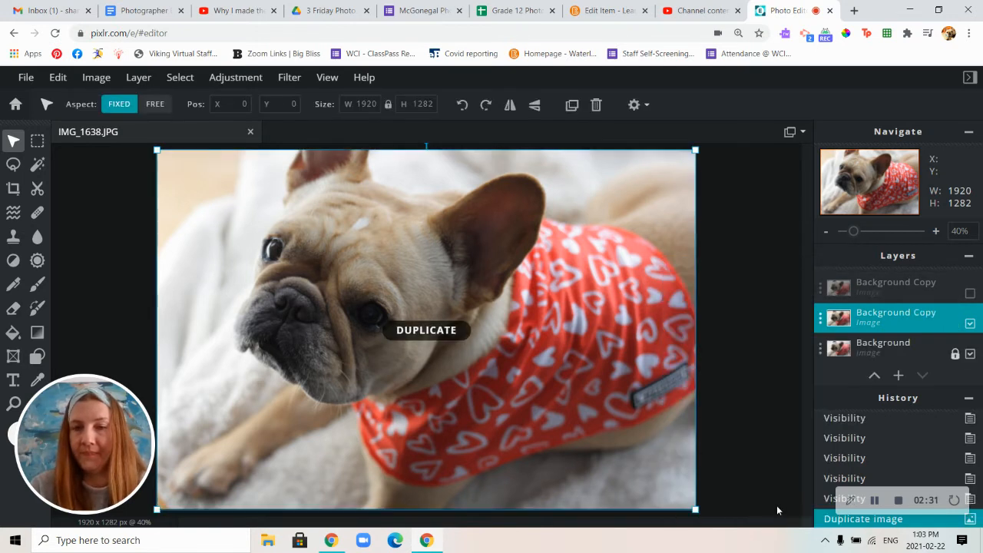
Rename the hidden uppermost Background Copy layer as "Brightness/Contrastr"
click(888, 287)
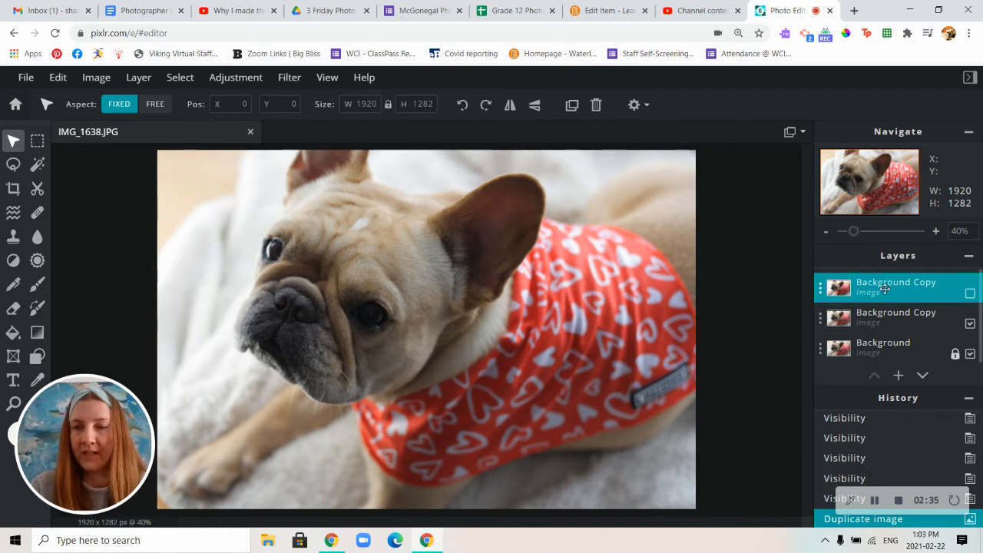
click(898, 286)
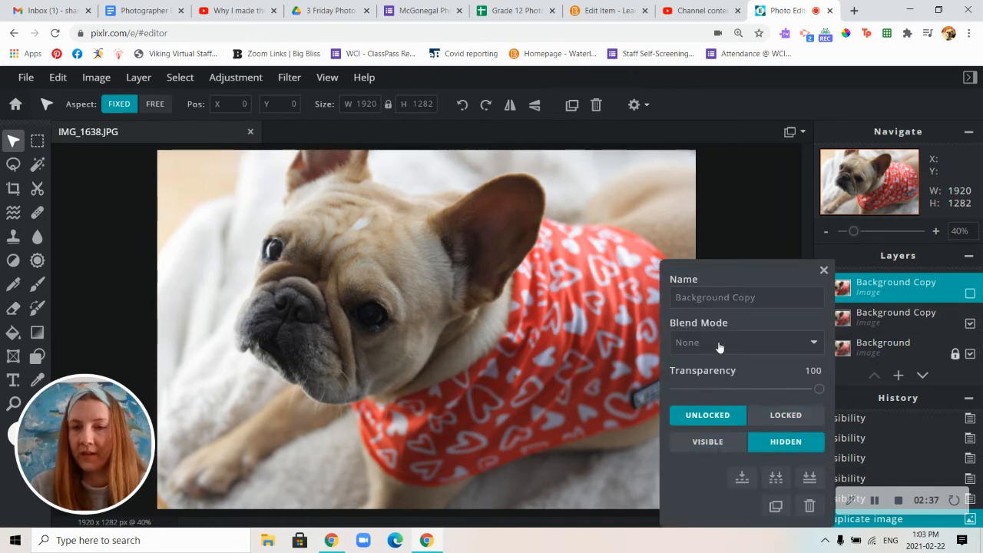
triple_click(737, 299)
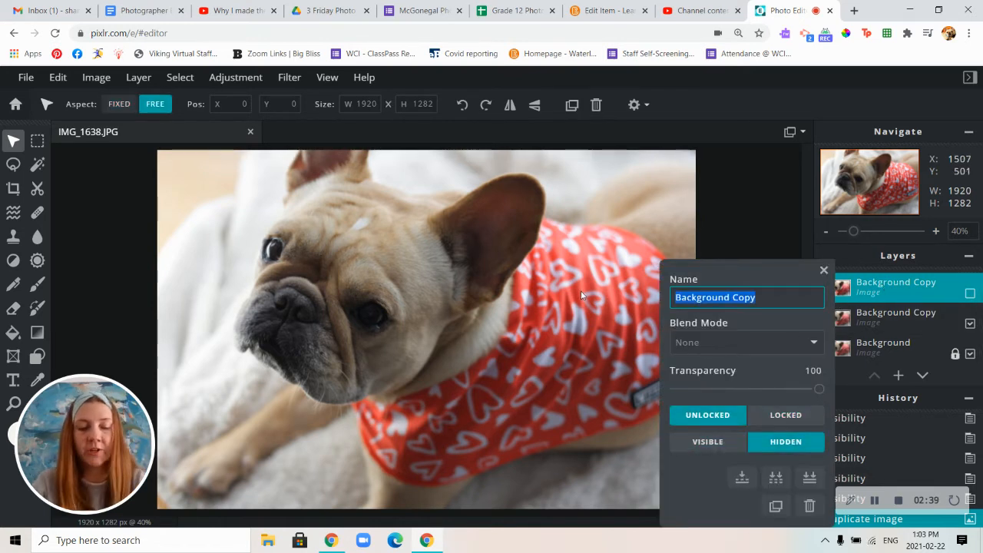
text(Brightness)
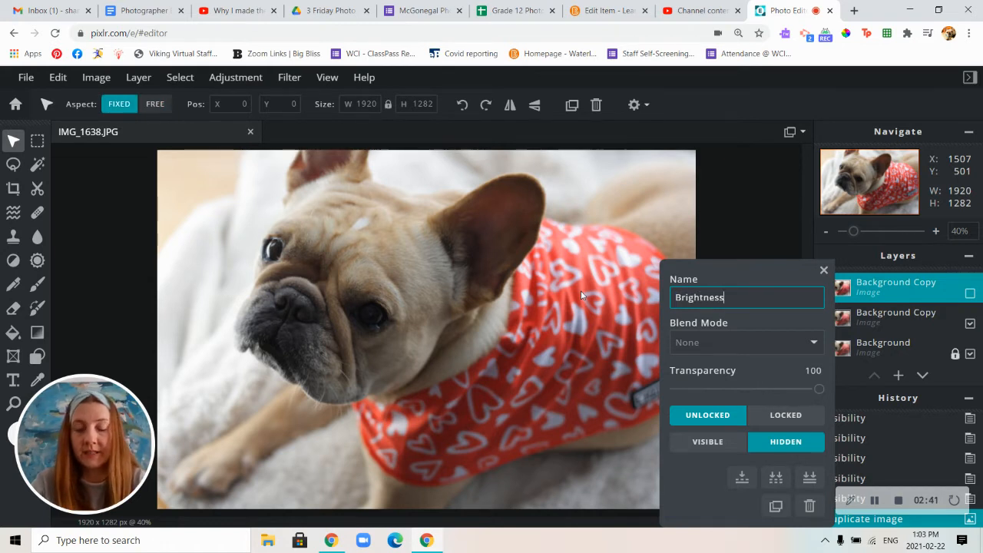
text(/Contrastr)
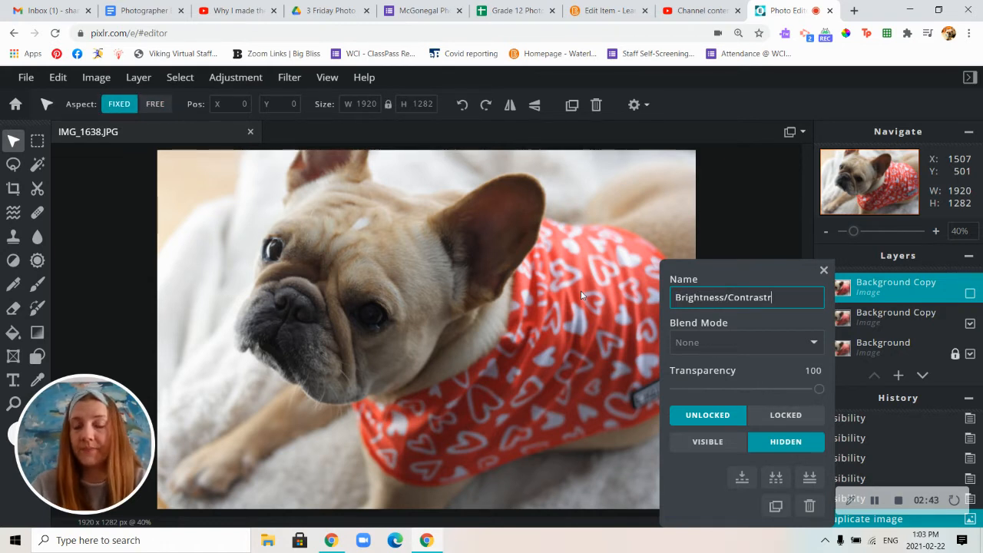
click(824, 269)
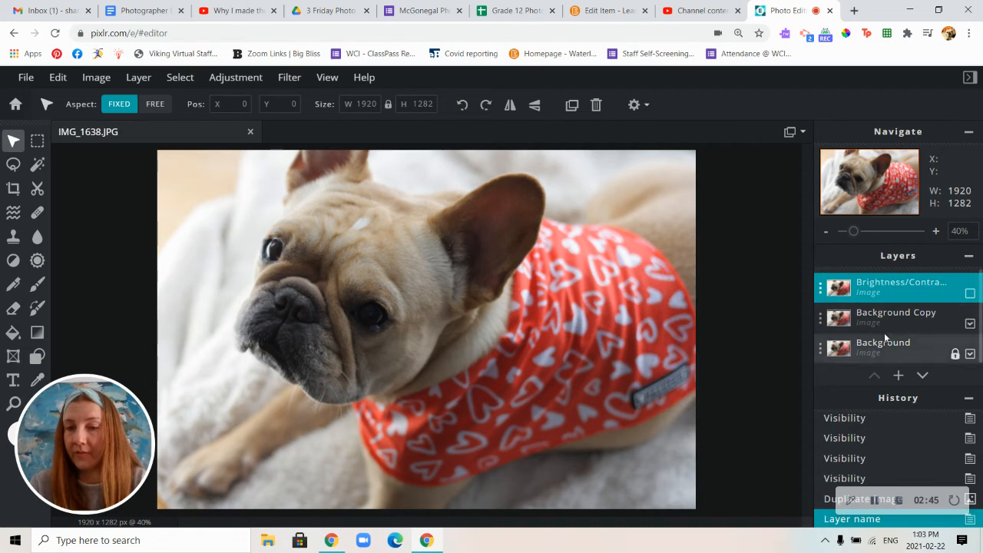
Rename the visible Background Copy layer as "Curves"
click(844, 322)
click(844, 322)
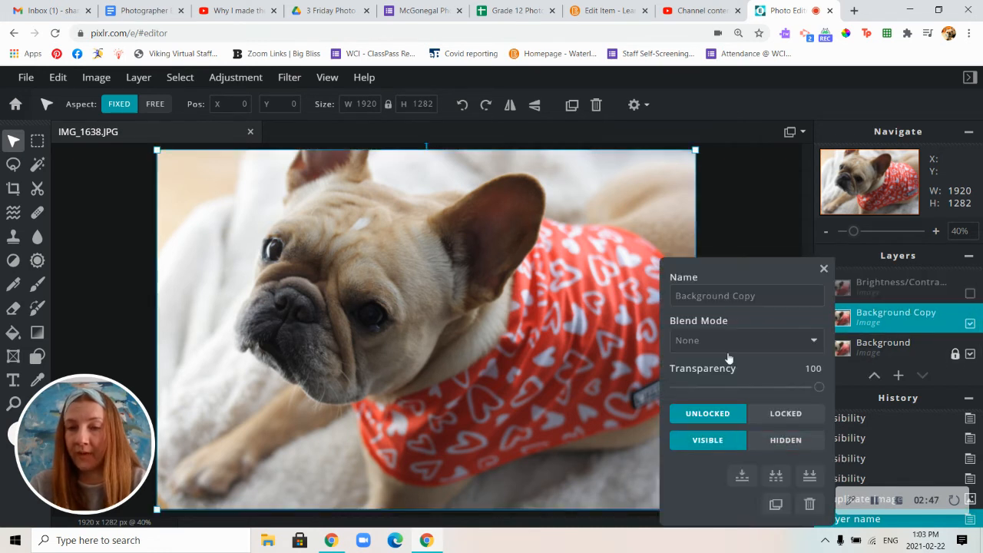
drag(766, 298, 674, 296)
text(Curves)
click(824, 269)
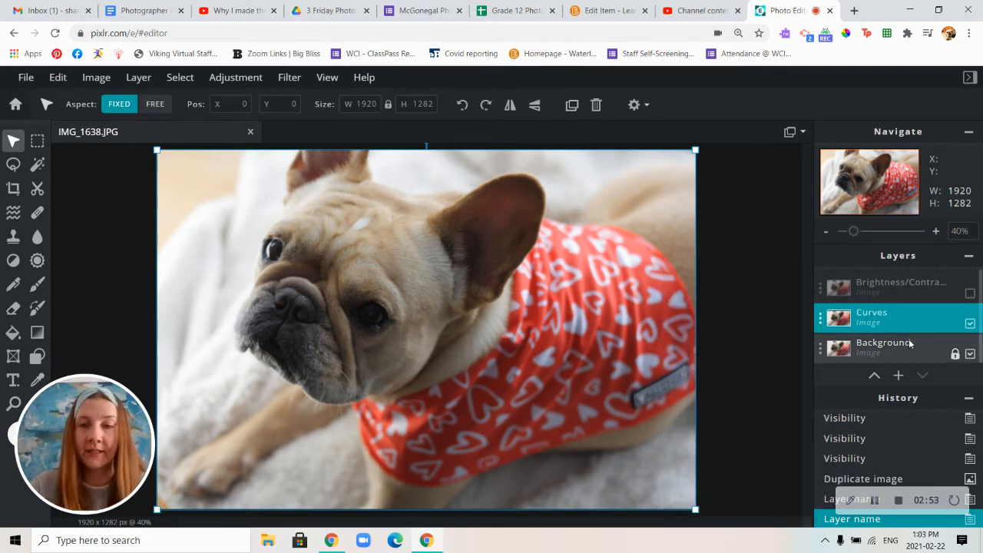
Start a Curves adjustment on the Curves layer, adding a shadow point and an upper-midtone point and raising both above the diagonal
click(229, 85)
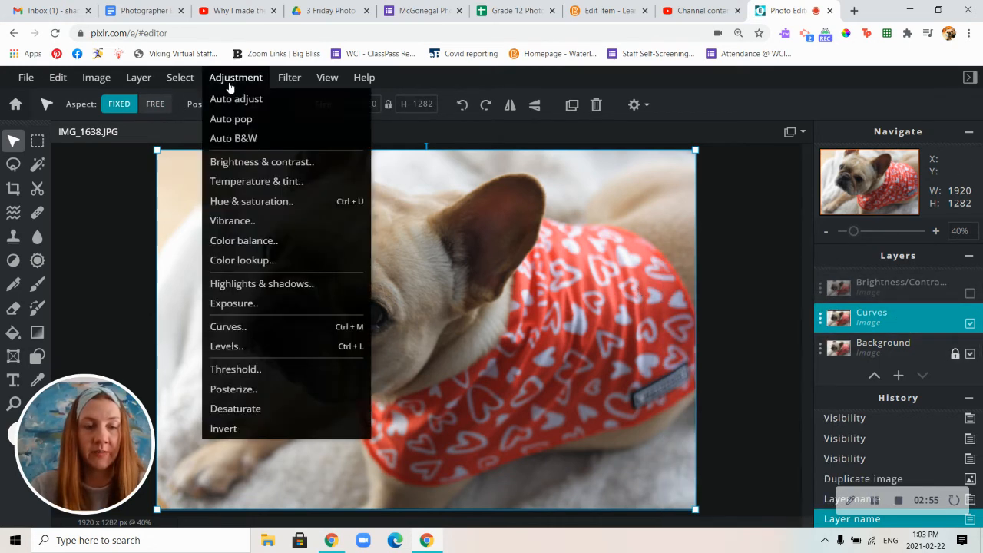
click(247, 327)
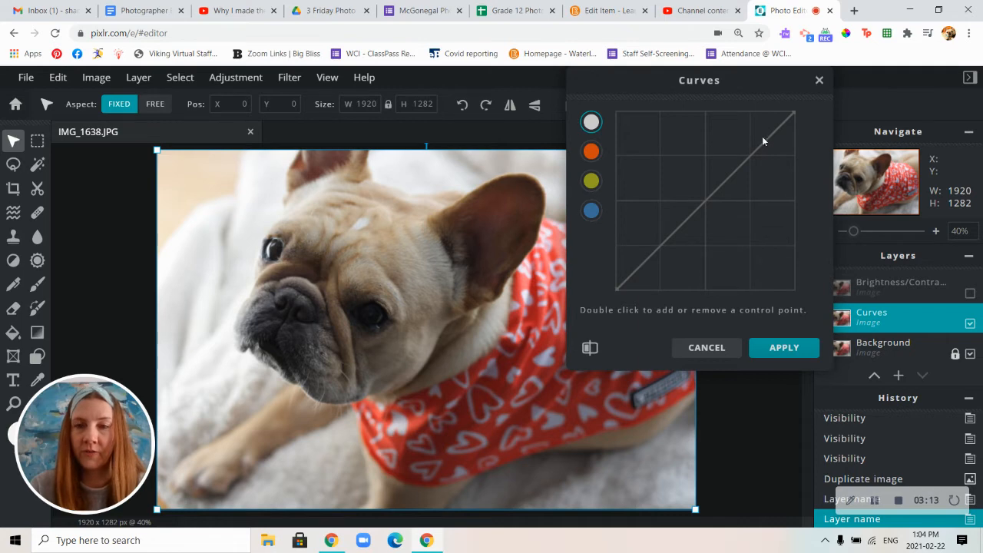
double_click(641, 261)
drag(644, 261, 638, 256)
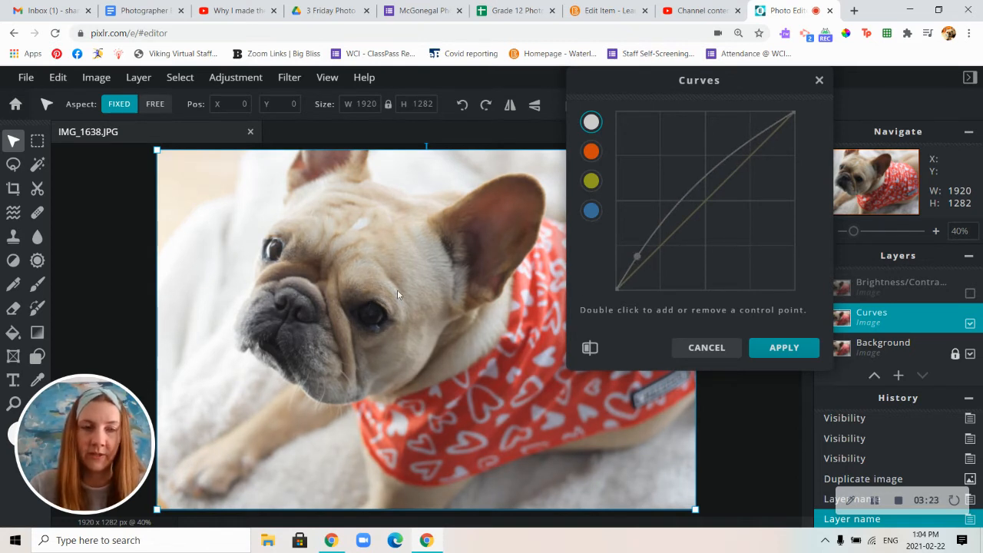
double_click(716, 165)
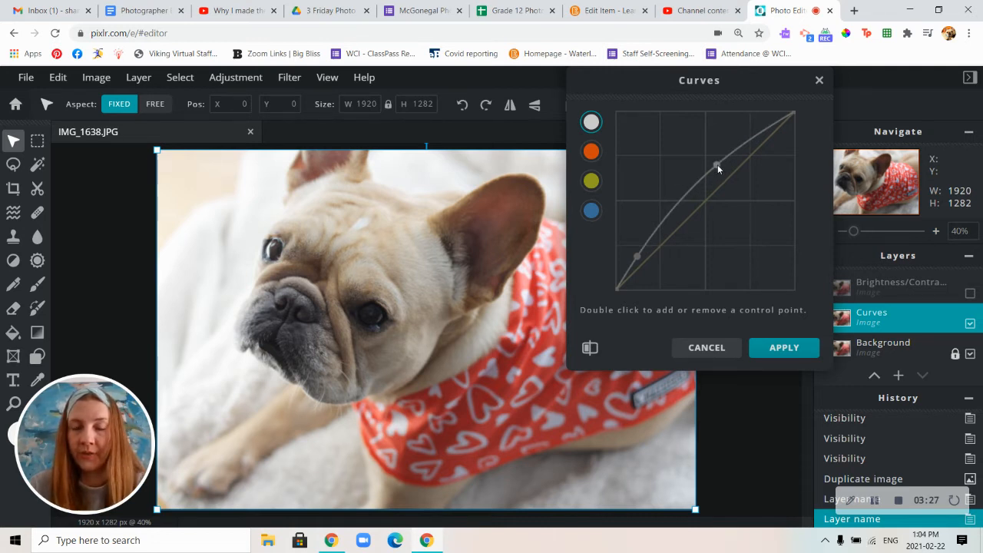
drag(714, 163, 705, 157)
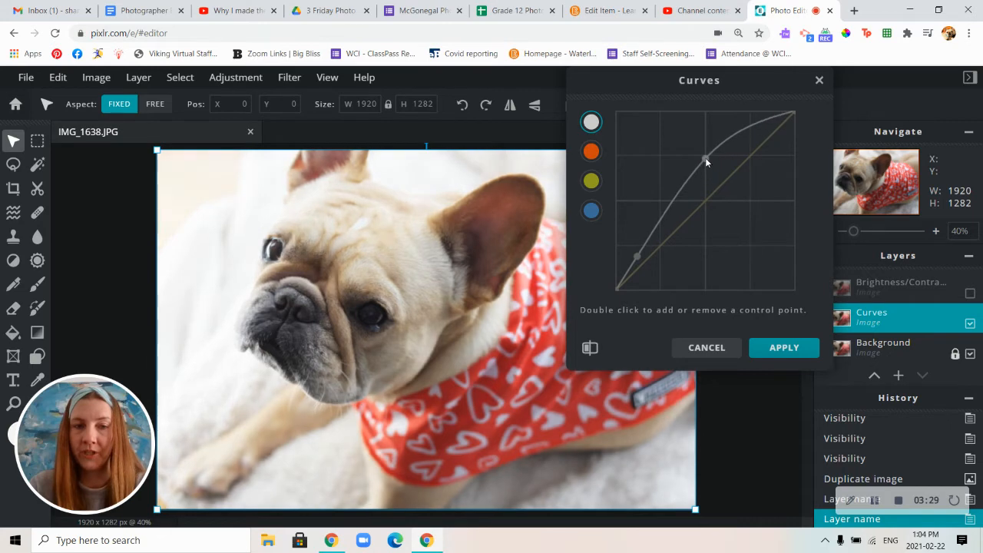
Try a low-contrast curve with the upper point lowered, then an S-curve with darker shadows and brighter highlights
drag(714, 160, 735, 186)
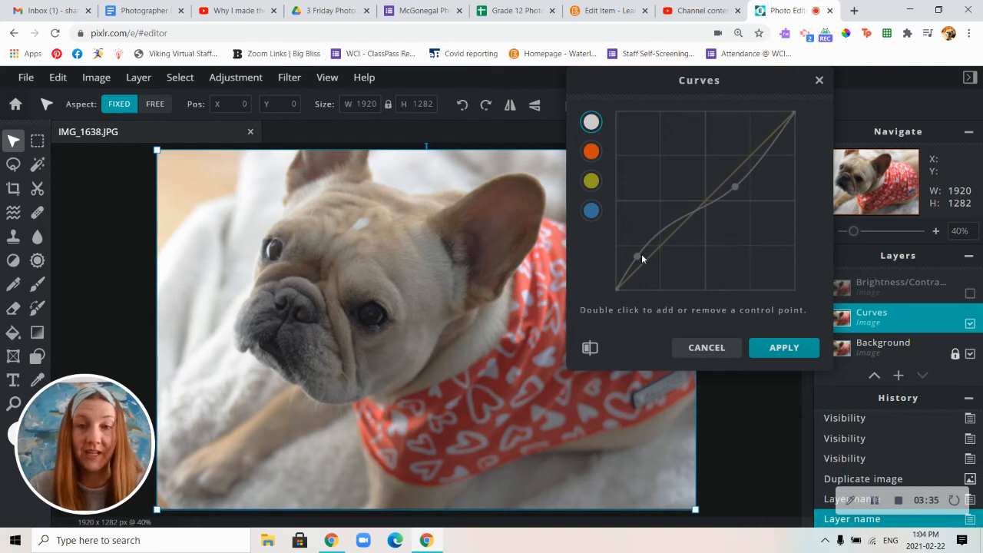
drag(635, 257, 635, 257)
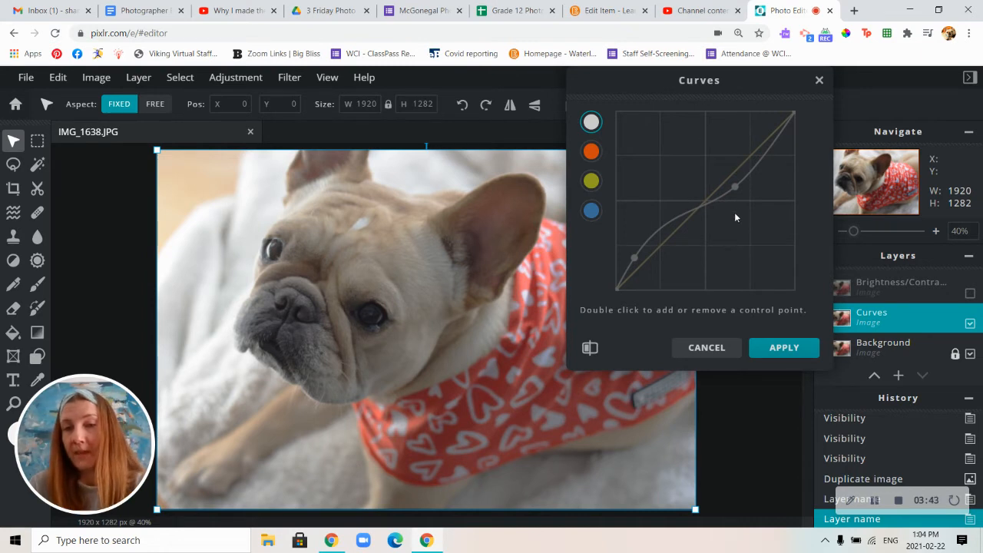
drag(633, 256, 654, 263)
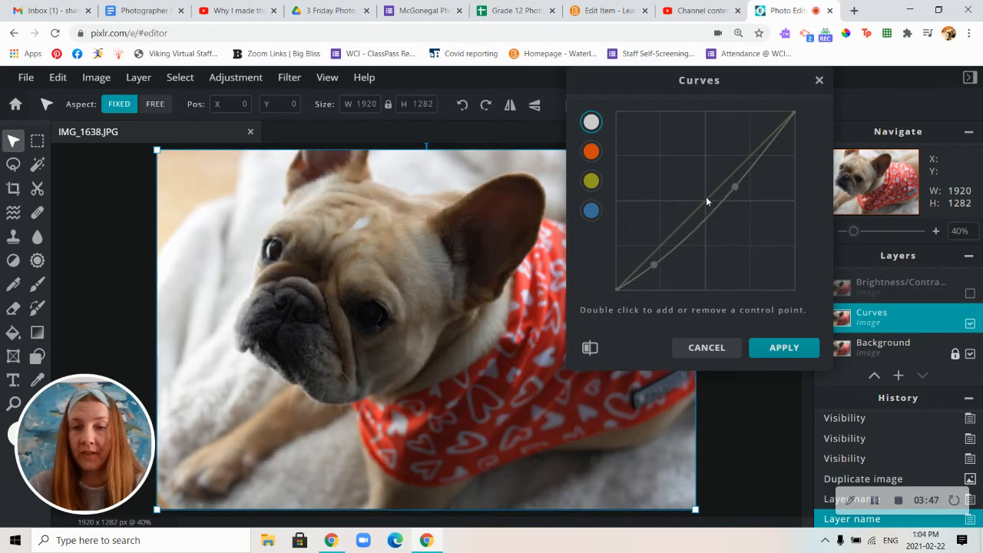
drag(735, 187, 719, 163)
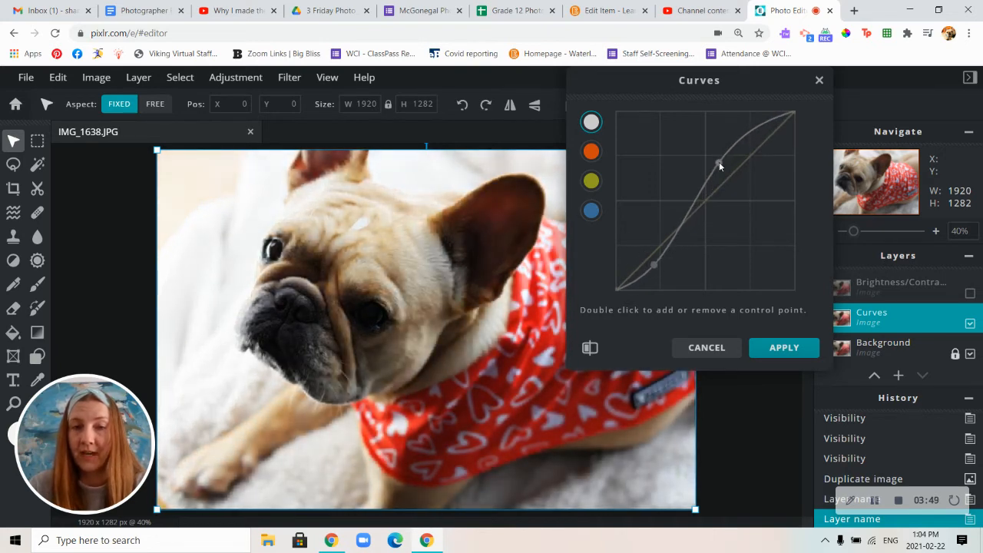
mouse_move(656, 264)
mouse_down()
mouse_move(702, 281)
mouse_move(659, 262)
mouse_up()
Move the highlight point below the diagonal and the shadow point above it, and apply the curve
drag(719, 163, 757, 165)
drag(662, 263, 652, 244)
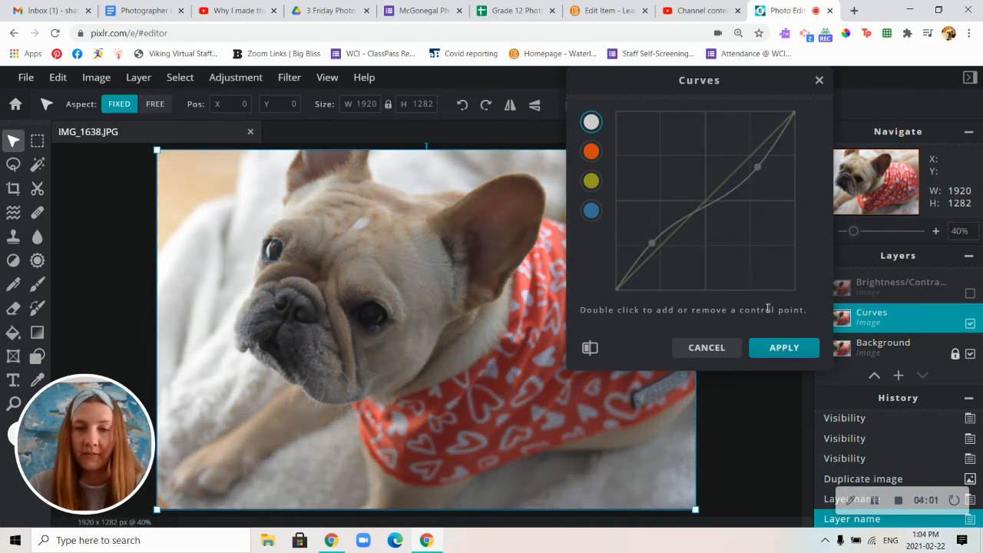
click(770, 354)
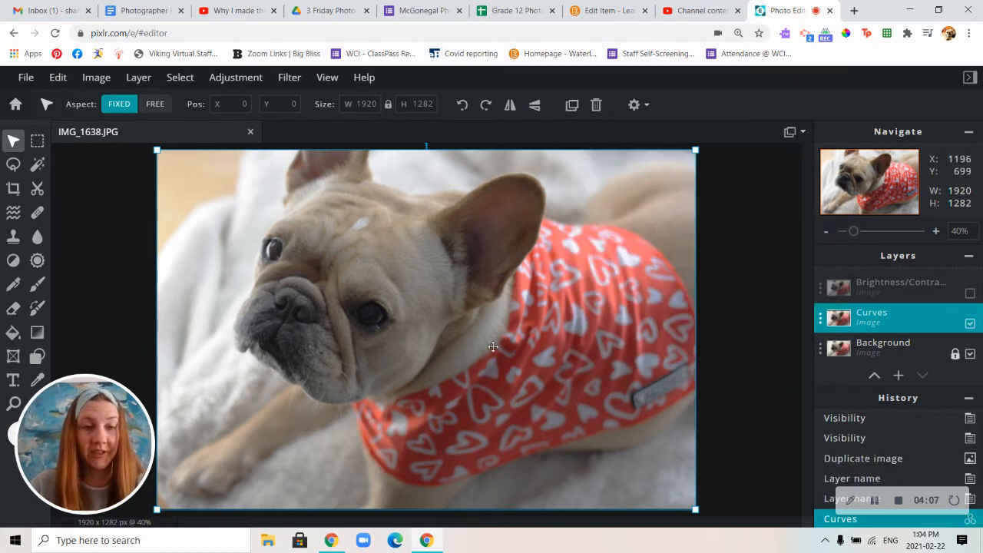
Toggle the Curves layer's visibility to compare it with the original photo, leaving the layer hidden
click(970, 324)
click(970, 324)
click(970, 324)
click(970, 324)
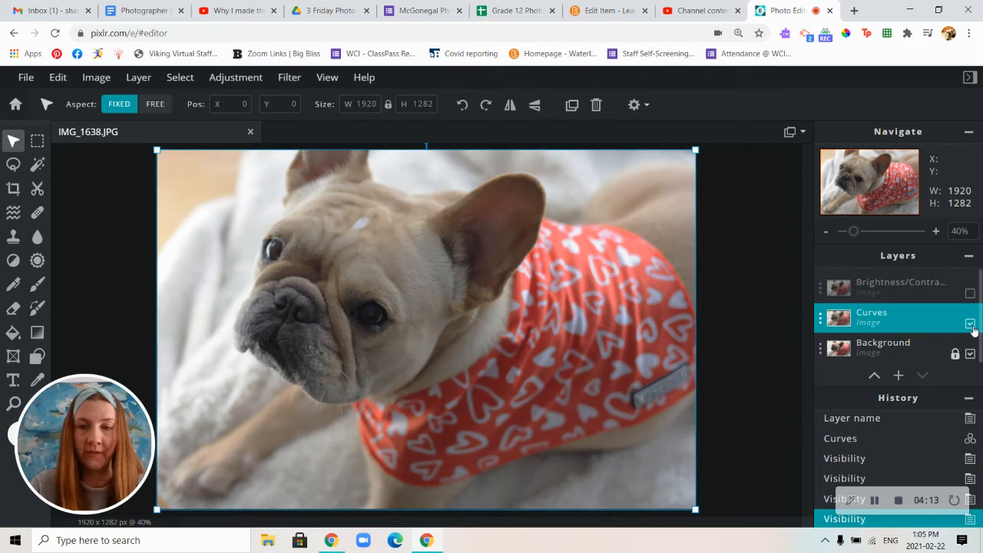
click(970, 324)
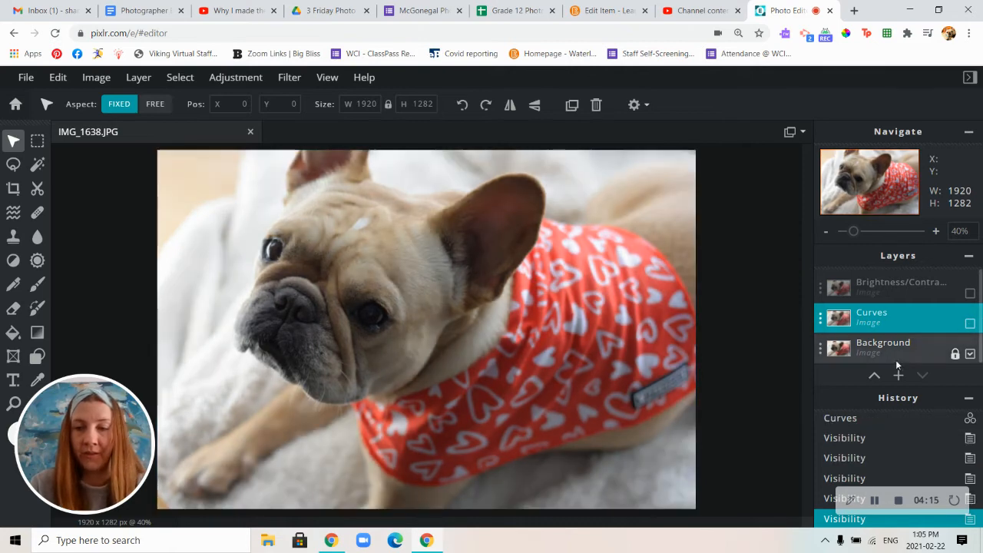
Duplicate the original locked Background layer for a third adjustment
click(871, 350)
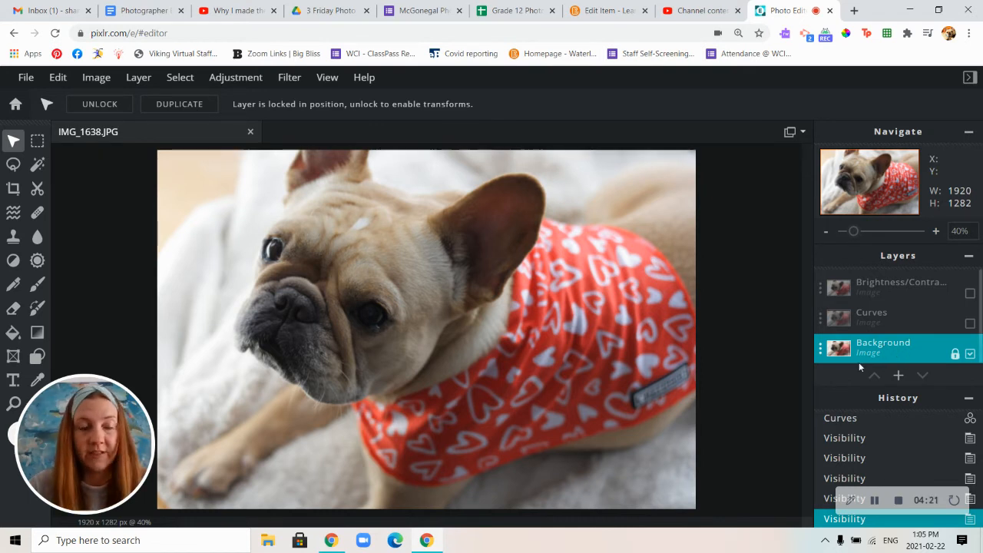
click(820, 350)
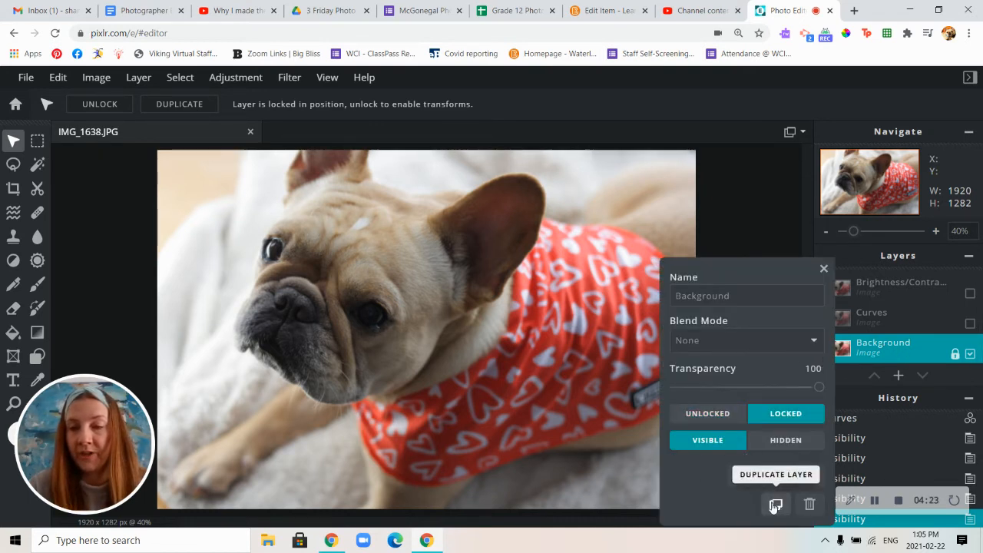
click(773, 503)
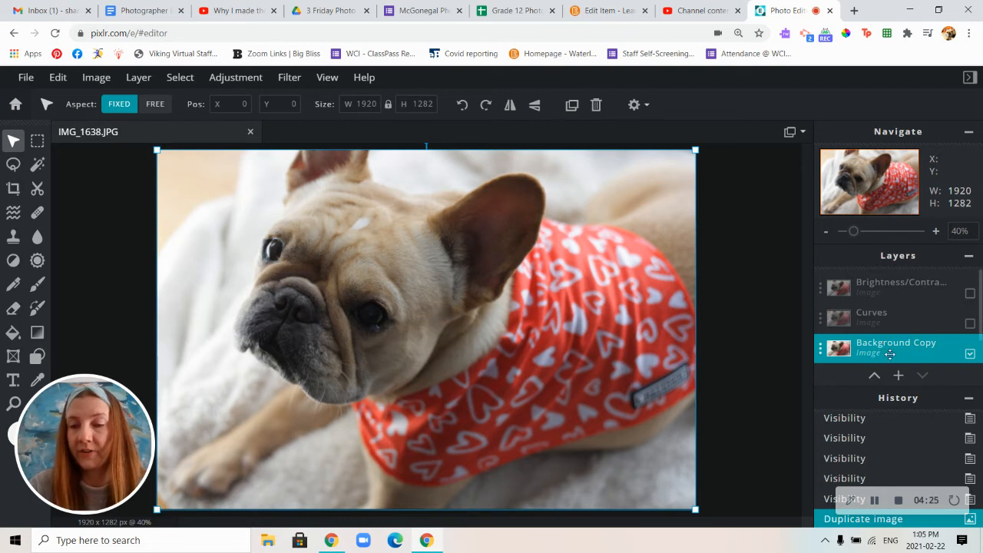
Rename the new Background Copy layer as "Levels" and close its layer settings
click(820, 349)
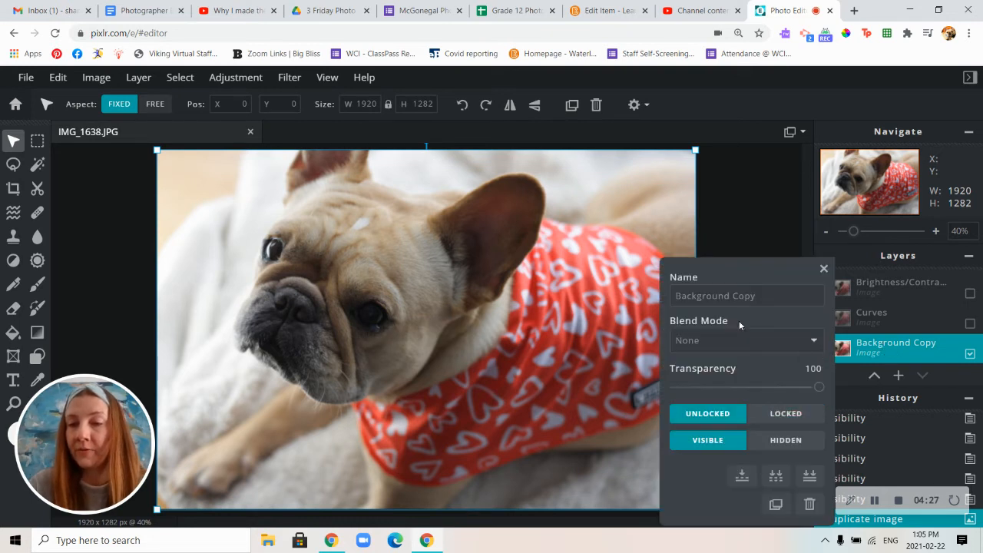
triple_click(755, 297)
text(Levels)
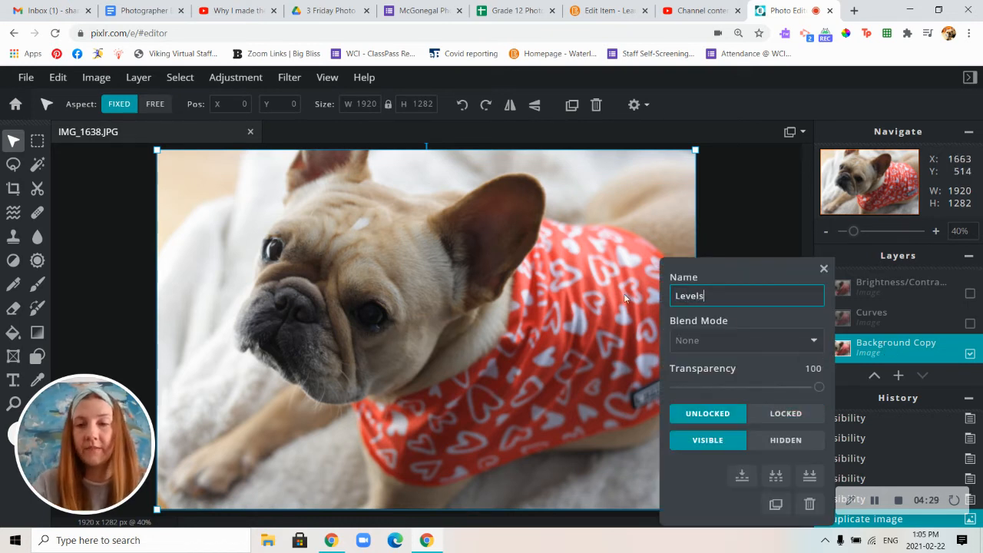
key(Return)
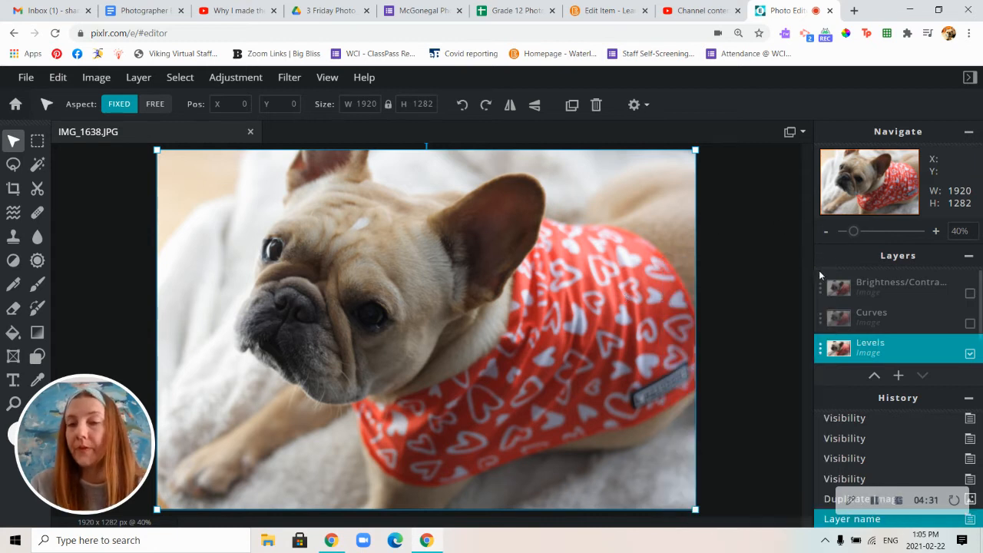
click(824, 268)
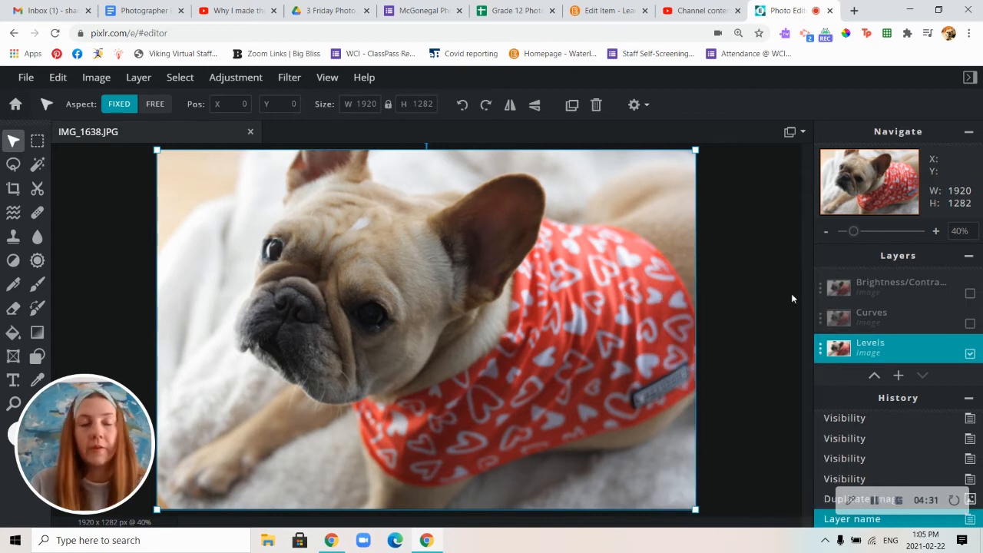
Try a Levels adjustment on the Levels layer with input black at 55, midtones at 0.5 and input white at 193
click(234, 79)
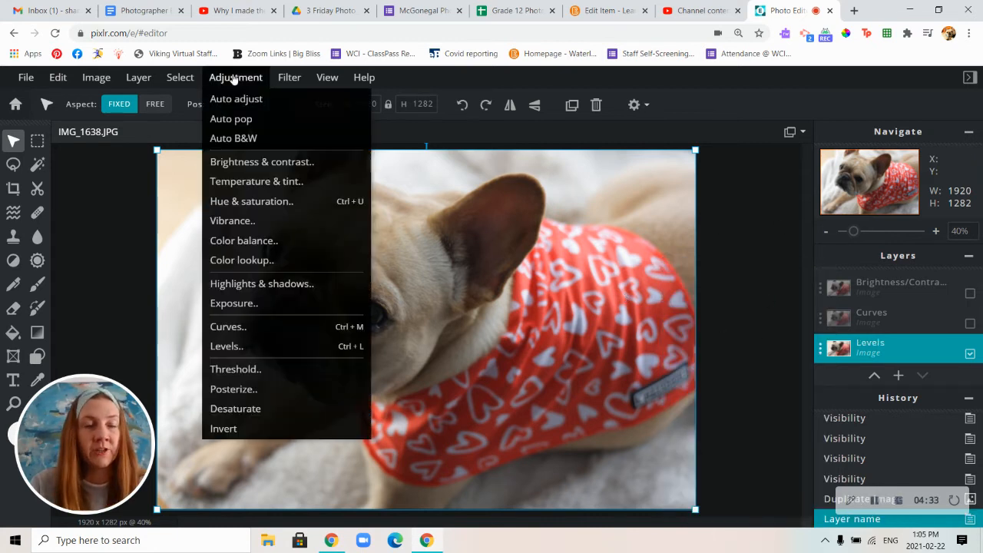
click(253, 347)
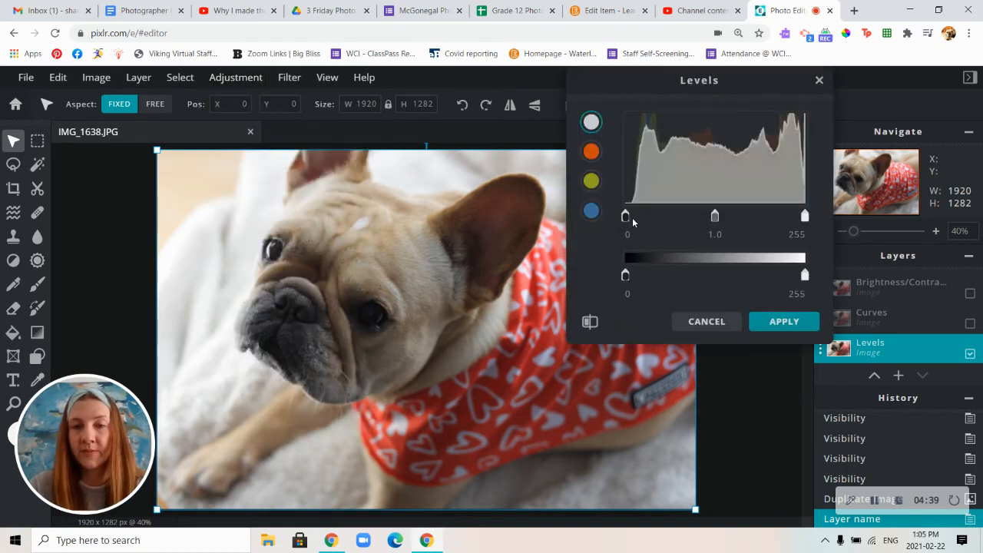
drag(631, 219, 665, 229)
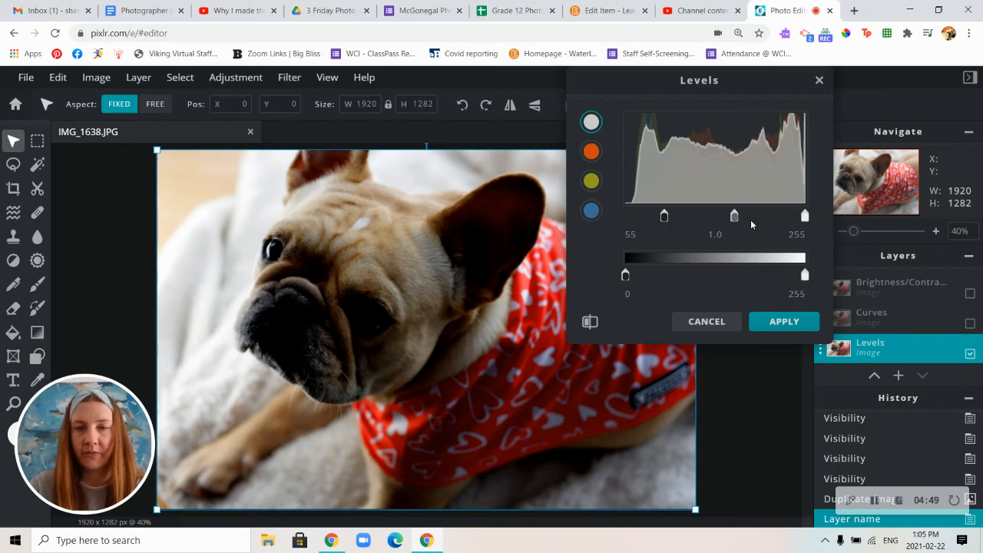
drag(735, 218, 715, 221)
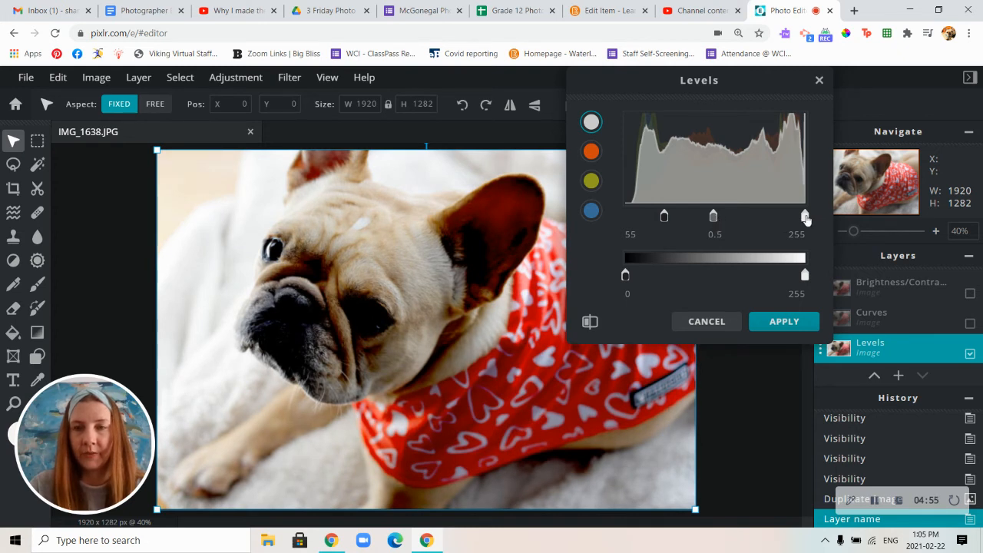
drag(805, 218, 763, 216)
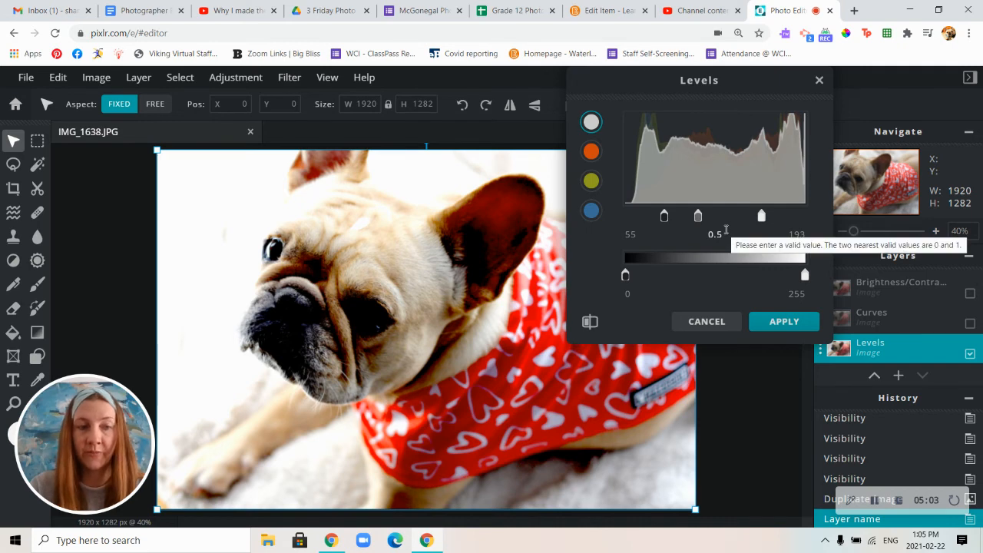
Return the Levels input values to black 0, midtones 1.0 and white 255
drag(761, 218, 805, 219)
drag(665, 221, 624, 218)
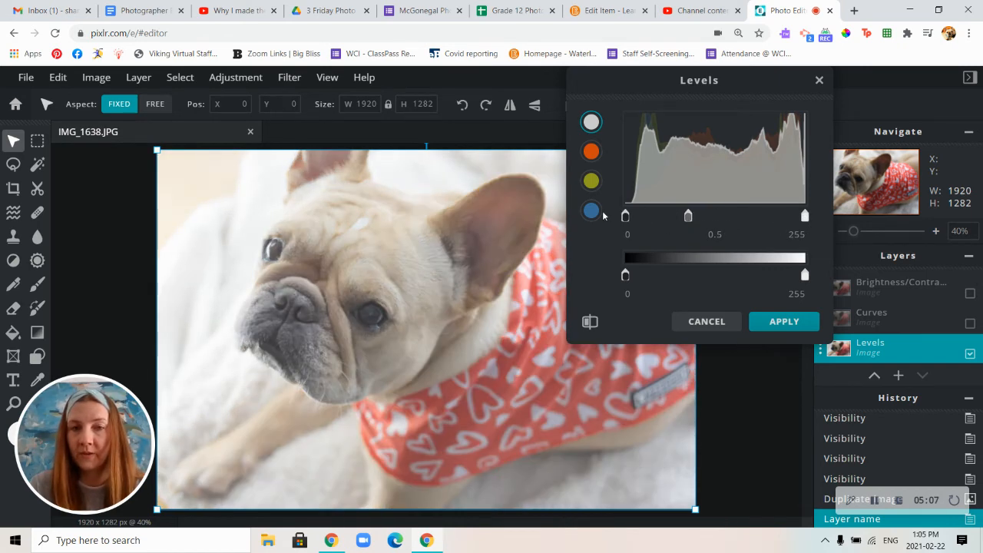
drag(689, 218, 714, 218)
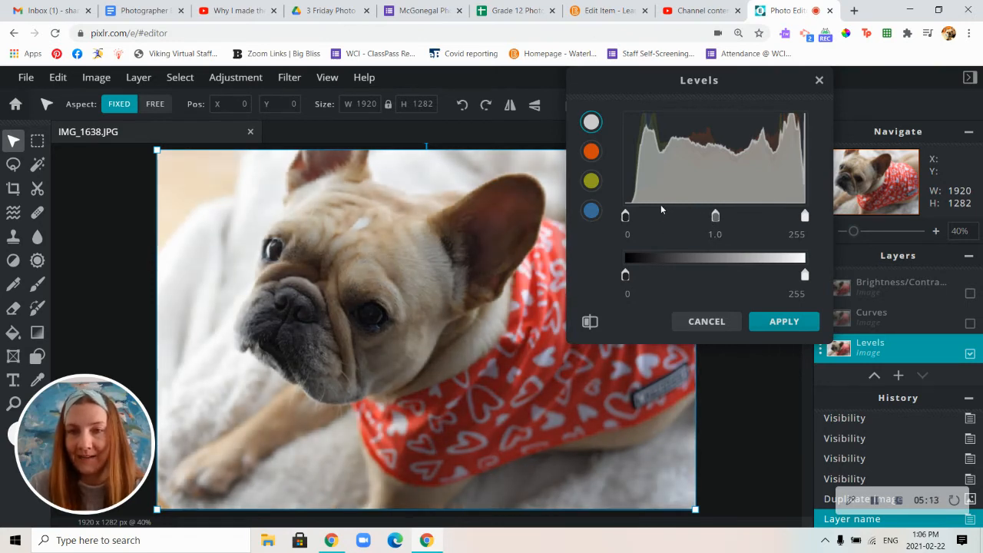
Try Levels with midtones at 0.8, input white at 230 and output white at 235
mouse_move(714, 217)
mouse_down()
mouse_move(724, 221)
mouse_move(698, 217)
mouse_up()
mouse_move(624, 219)
mouse_down()
mouse_move(656, 218)
mouse_move(625, 221)
mouse_up()
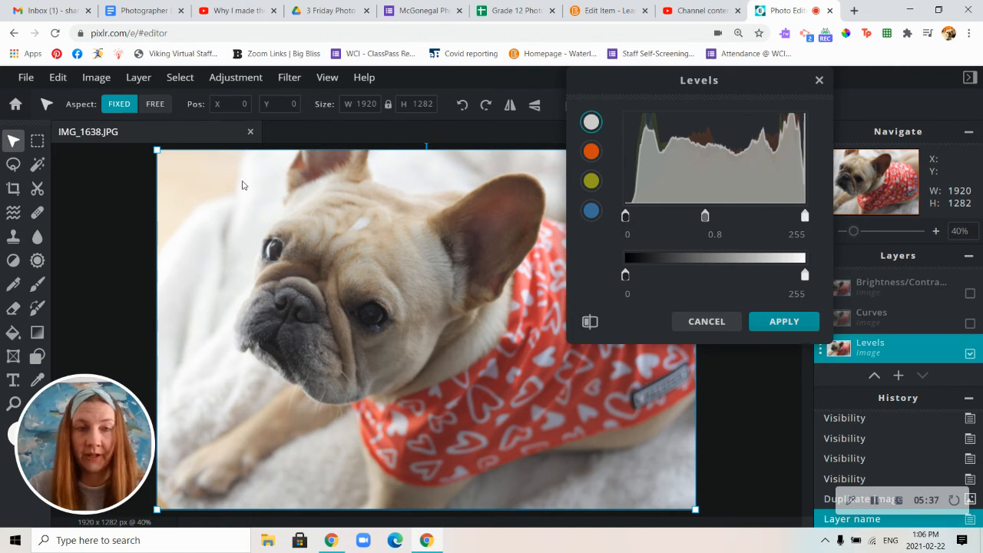
drag(805, 218, 787, 219)
mouse_move(805, 276)
mouse_down()
mouse_move(776, 278)
mouse_move(801, 278)
mouse_move(791, 278)
mouse_up()
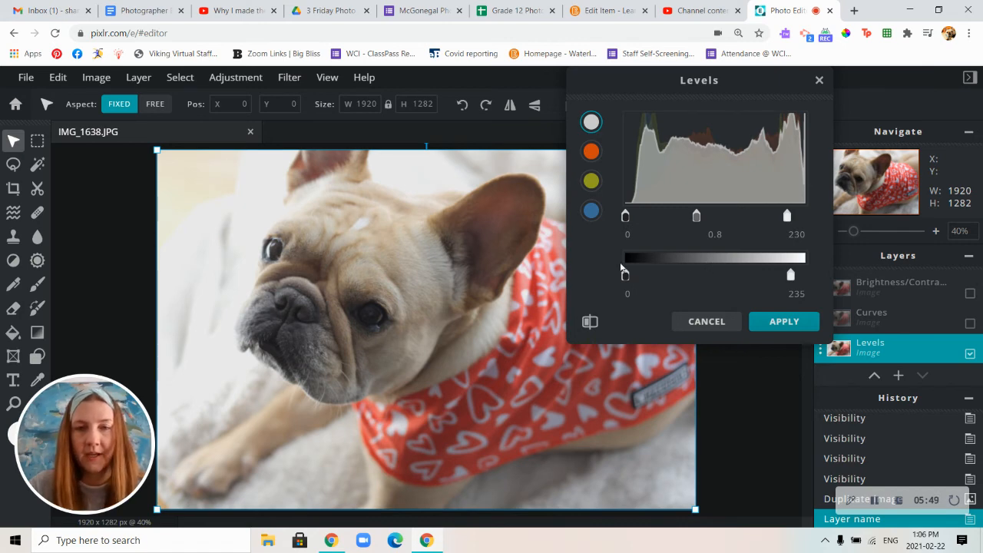
Try Levels with input black 0, input white 255 and midtones 0.7, and close the adjustment without applying it
drag(625, 219, 664, 217)
mouse_move(789, 220)
mouse_down()
mouse_move(760, 224)
mouse_move(806, 216)
mouse_up()
drag(661, 217, 611, 221)
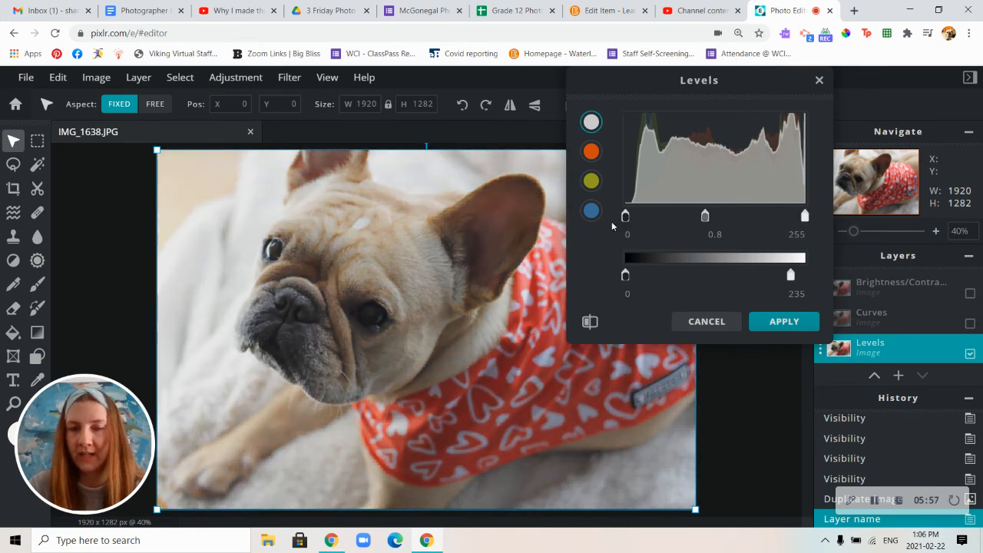
mouse_move(705, 220)
mouse_down()
mouse_move(722, 221)
mouse_move(700, 223)
mouse_up()
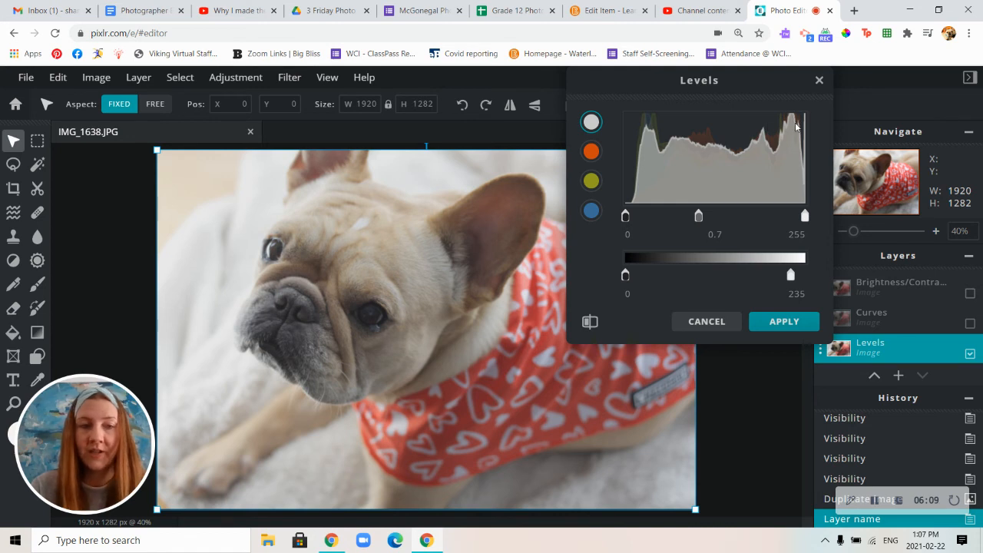
click(818, 77)
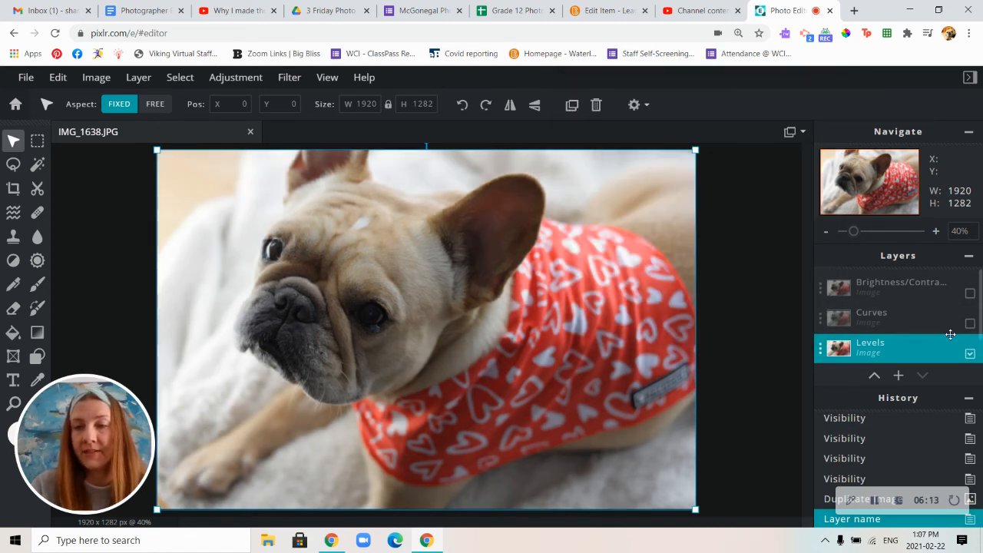
Toggle the Levels layer's visibility to compare it with the original photo, leaving the layer visible
click(969, 354)
click(970, 355)
click(971, 358)
click(972, 358)
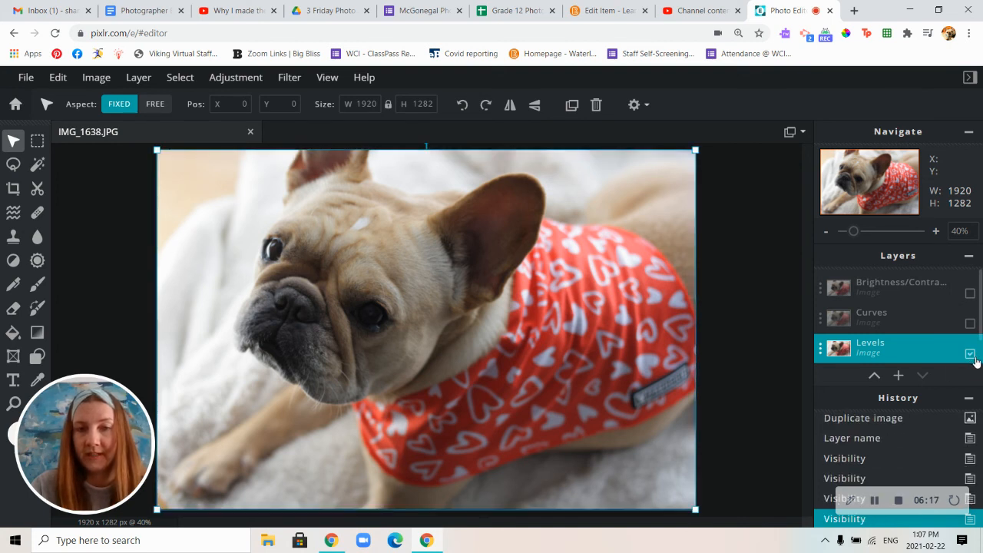
click(971, 355)
click(970, 355)
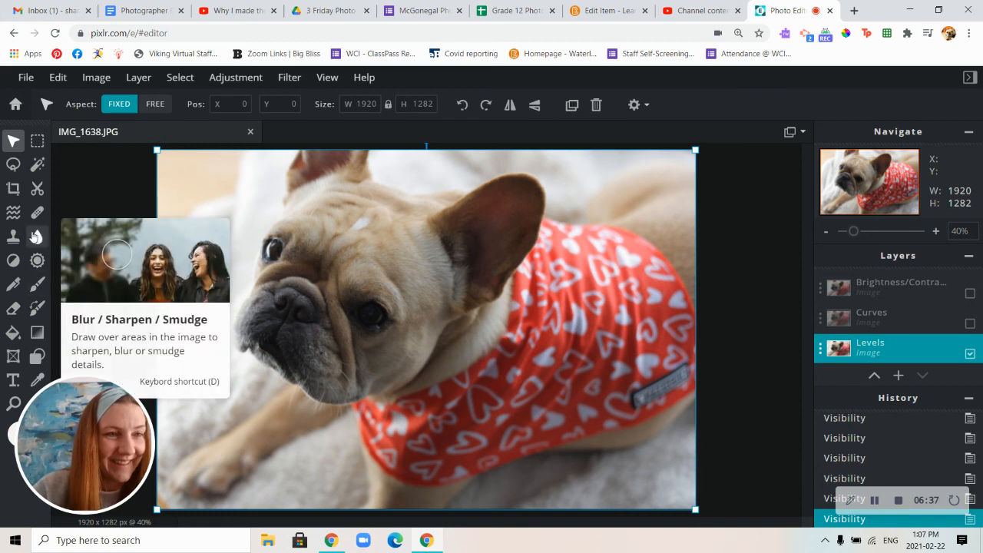
Lighten the midtones around the dog's dark eye with the dodge/burn tool, and switch the tool's range to Highlights
click(11, 269)
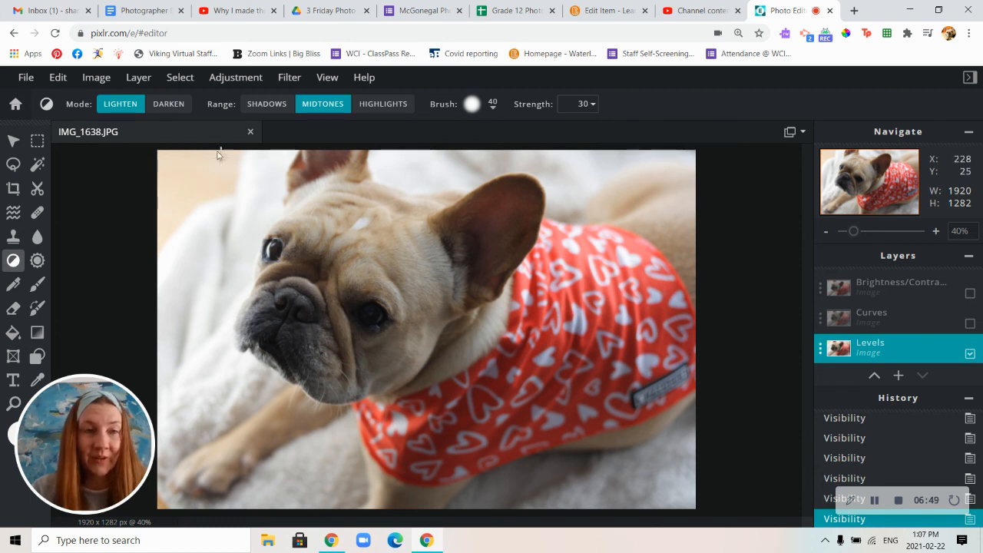
mouse_move(348, 305)
mouse_down()
mouse_move(388, 300)
mouse_move(363, 301)
mouse_move(362, 312)
mouse_move(380, 318)
mouse_move(361, 315)
mouse_move(389, 337)
mouse_up()
click(372, 105)
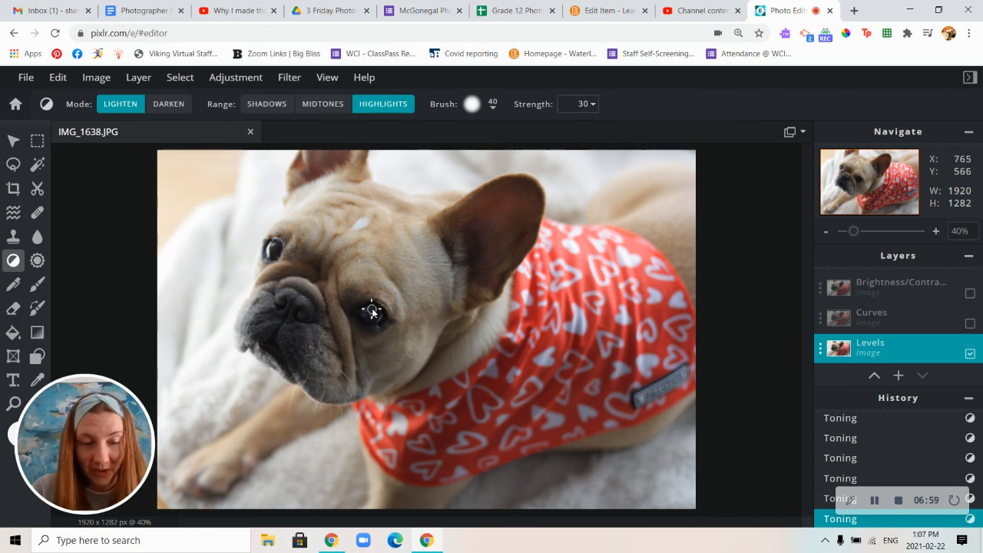